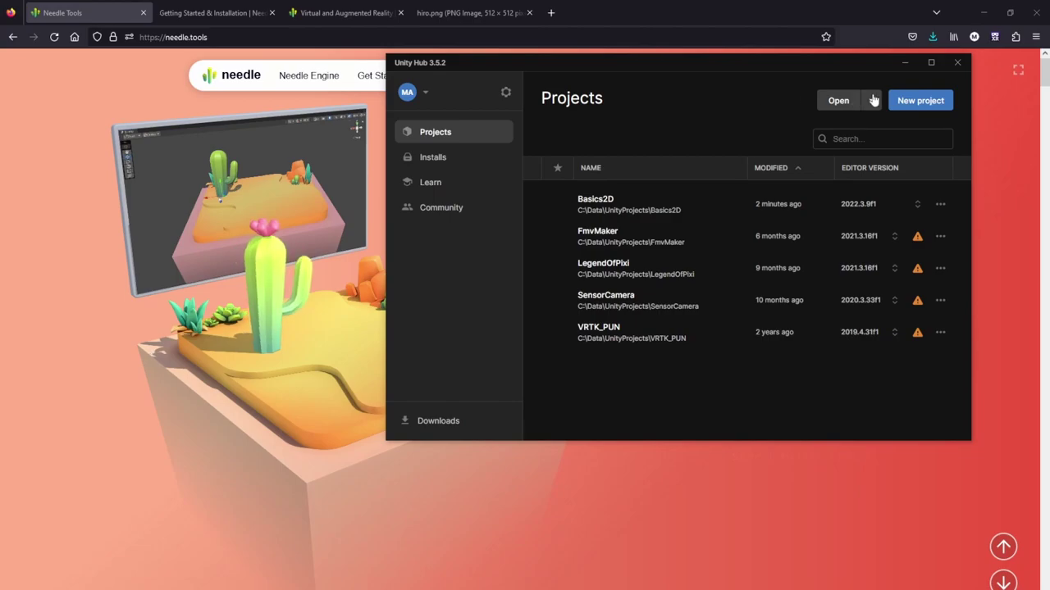
Step: Create a new 3D Core project named ARTestNeedle in Unity Hub
left_click(926, 102)
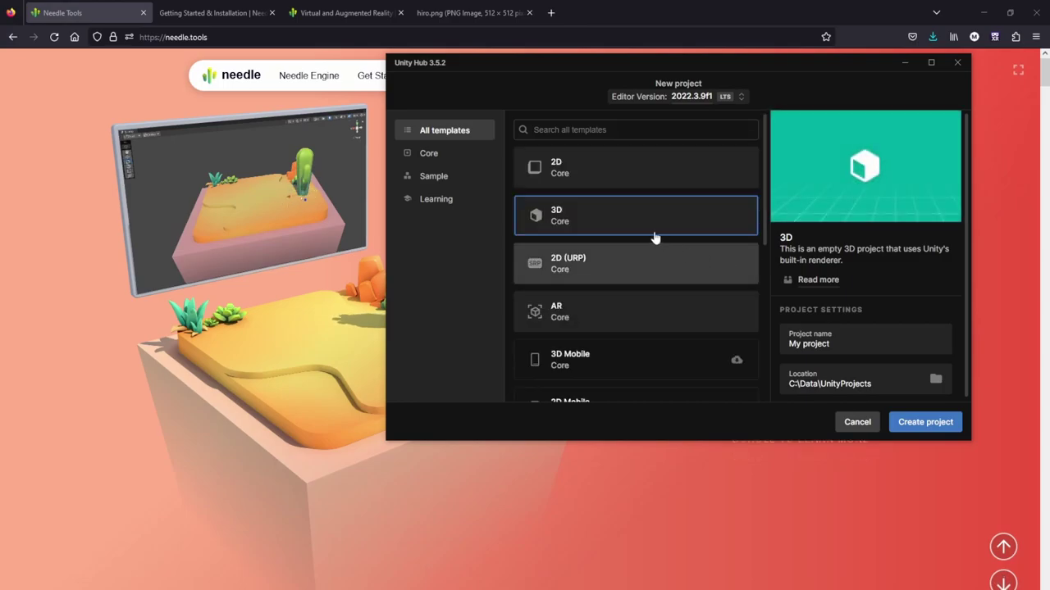
left_click(857, 345)
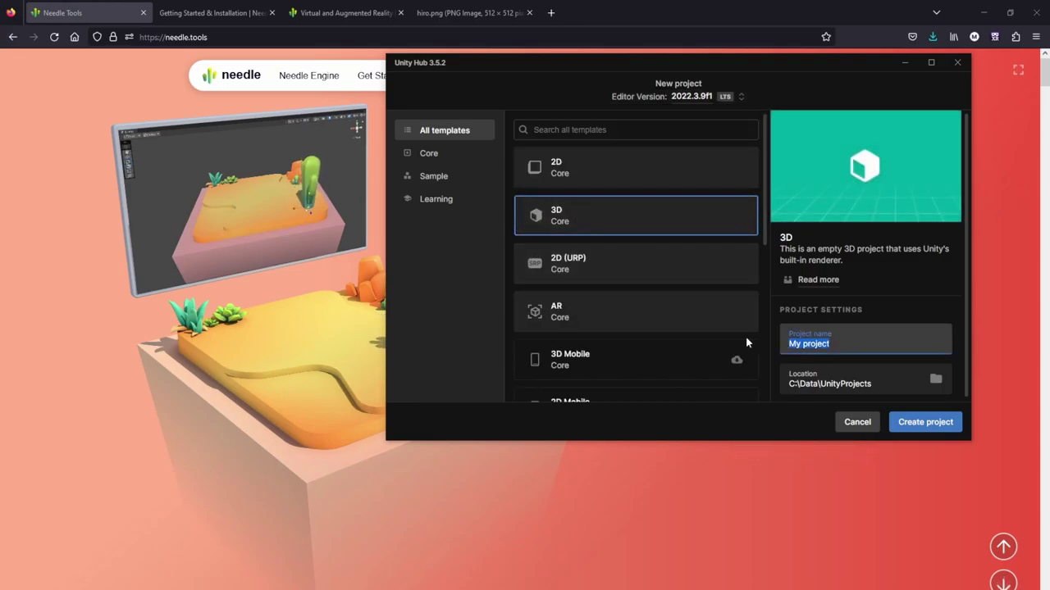
type("AR")
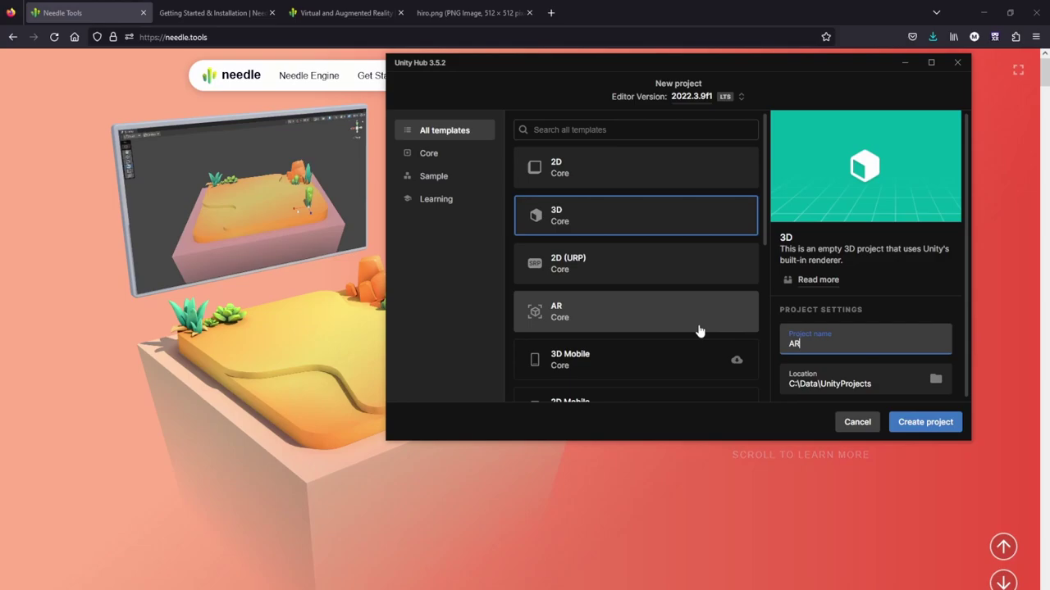
type("Test")
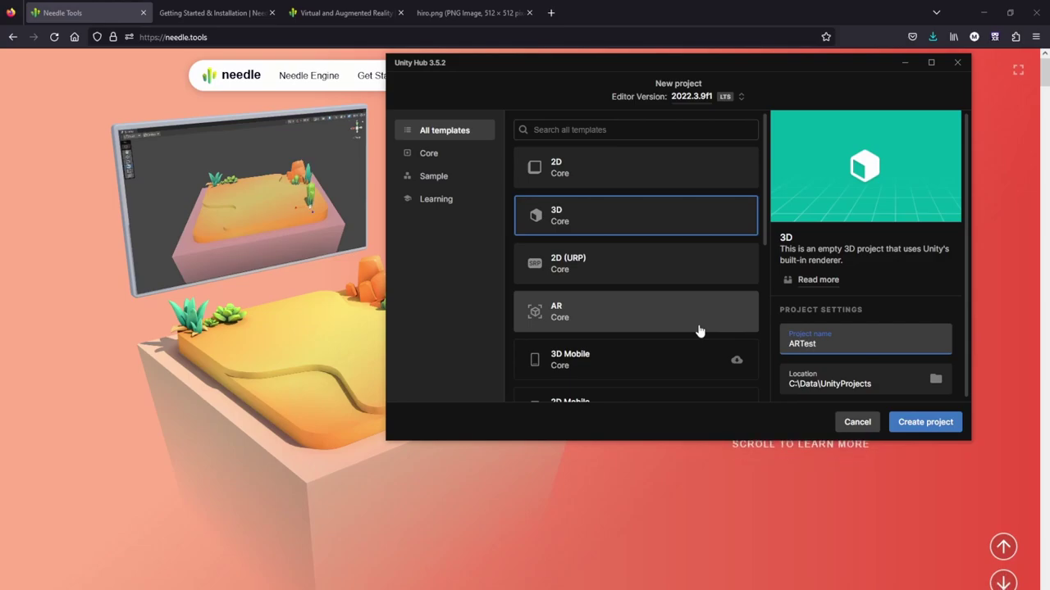
type("Needle")
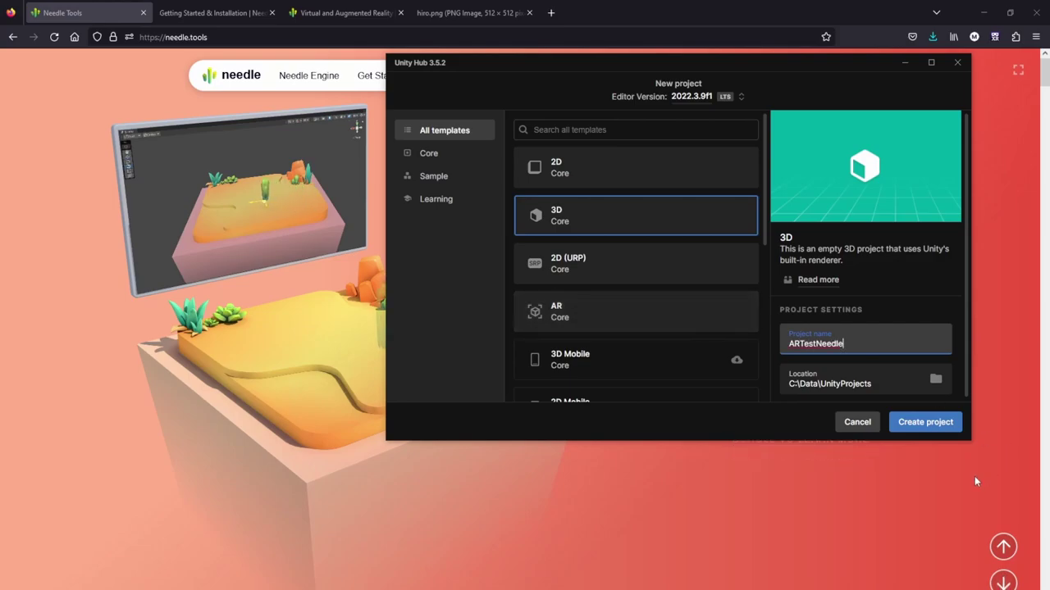
left_click(924, 423)
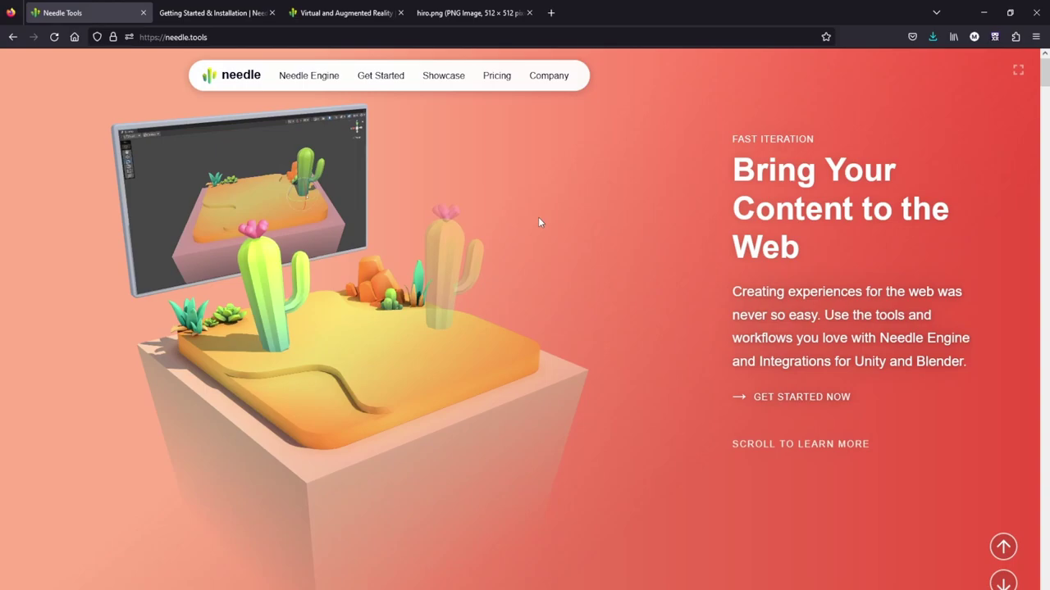
Step: Scroll down the needle.tools homepage, orbiting the lightmaps house, to the collaboration section
scroll(582, 256, "down", 3)
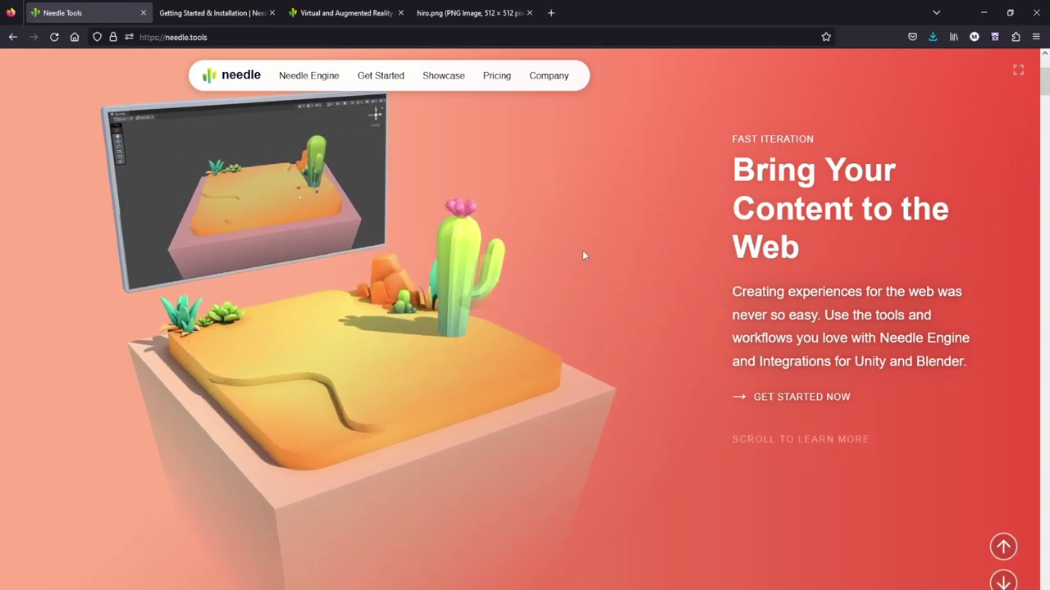
scroll(584, 256, "down", 3)
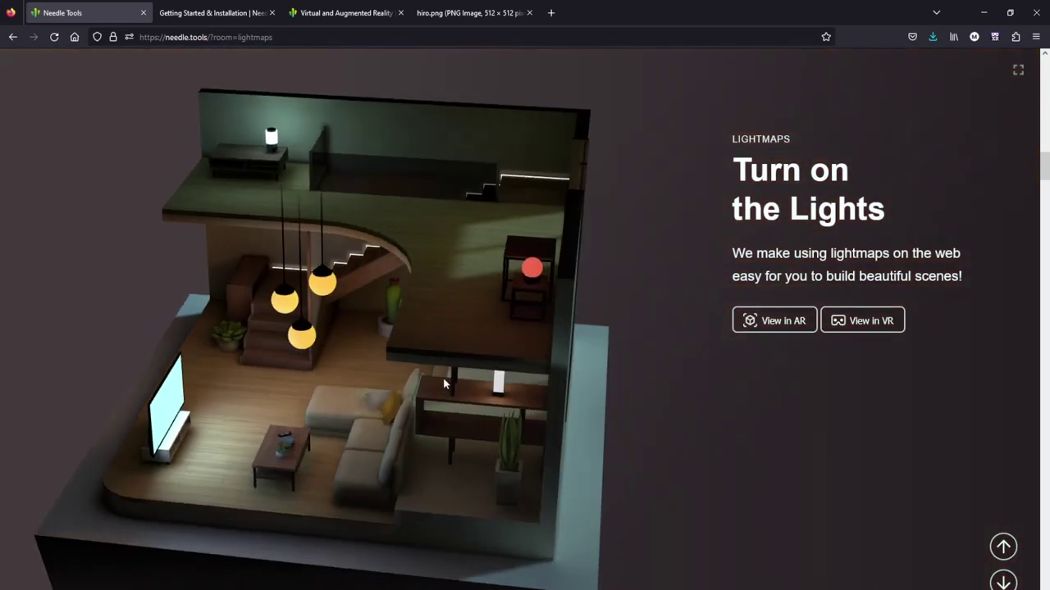
left_click_drag(443, 377, 344, 358)
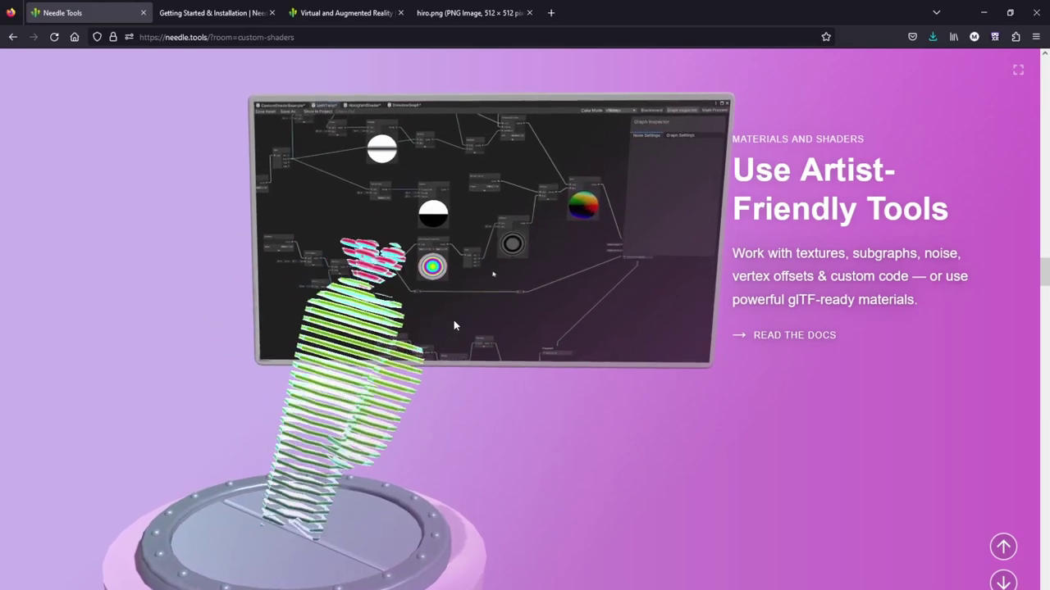
scroll(454, 325, "down", 2)
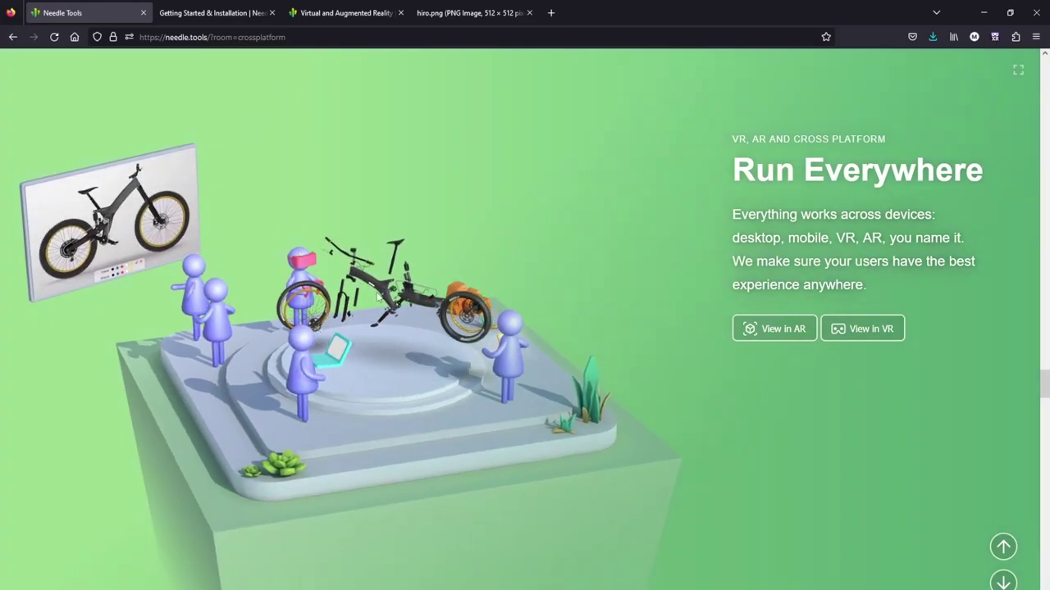
scroll(515, 296, "down", 2)
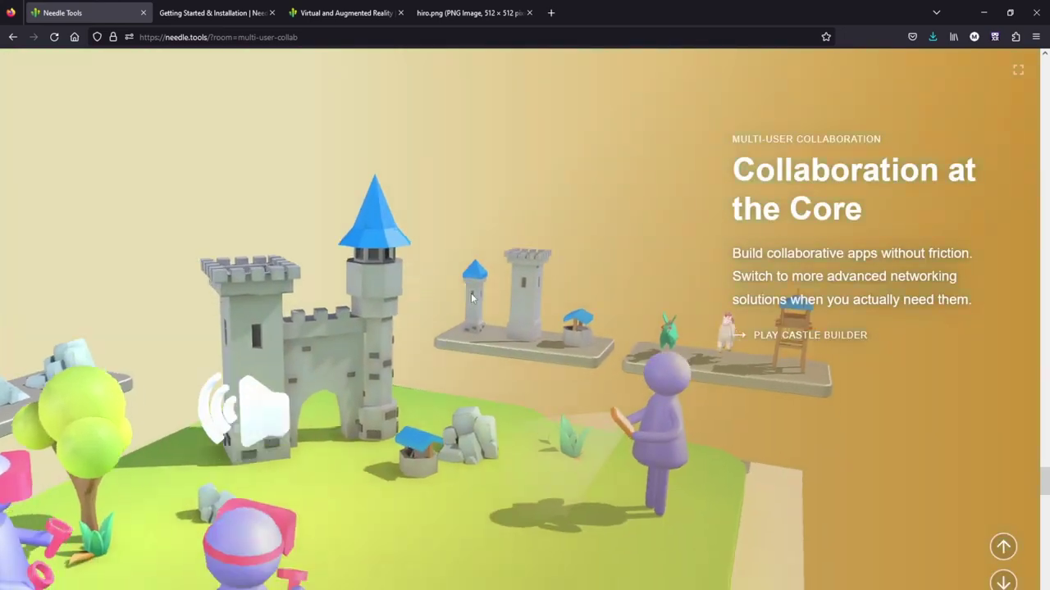
scroll(417, 492, "down", 2)
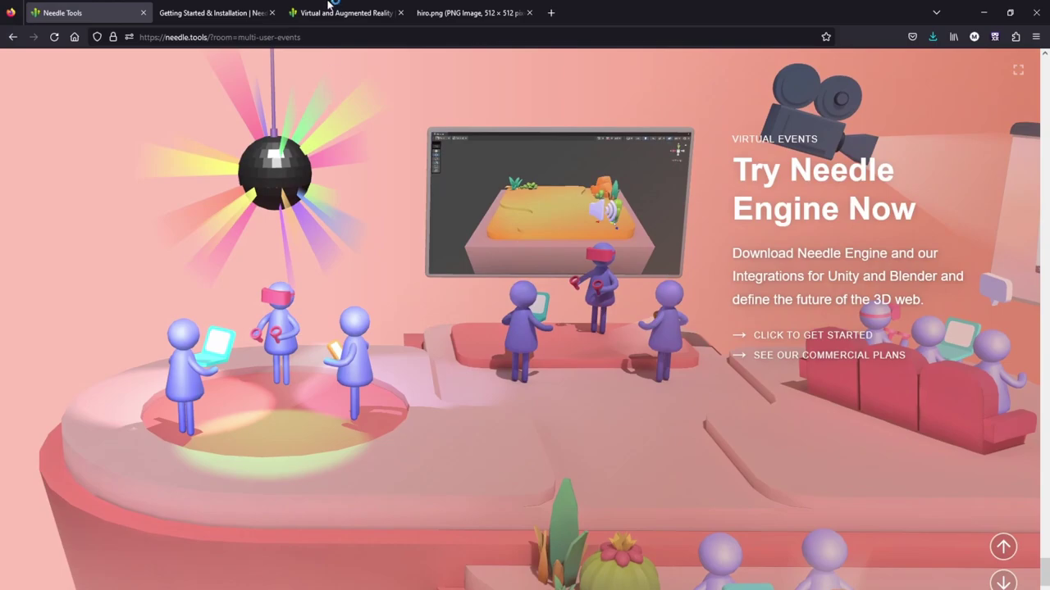
Step: Open the Getting Started & Installation docs and scroll to 'Needle Engine with Unity'
left_click(192, 13)
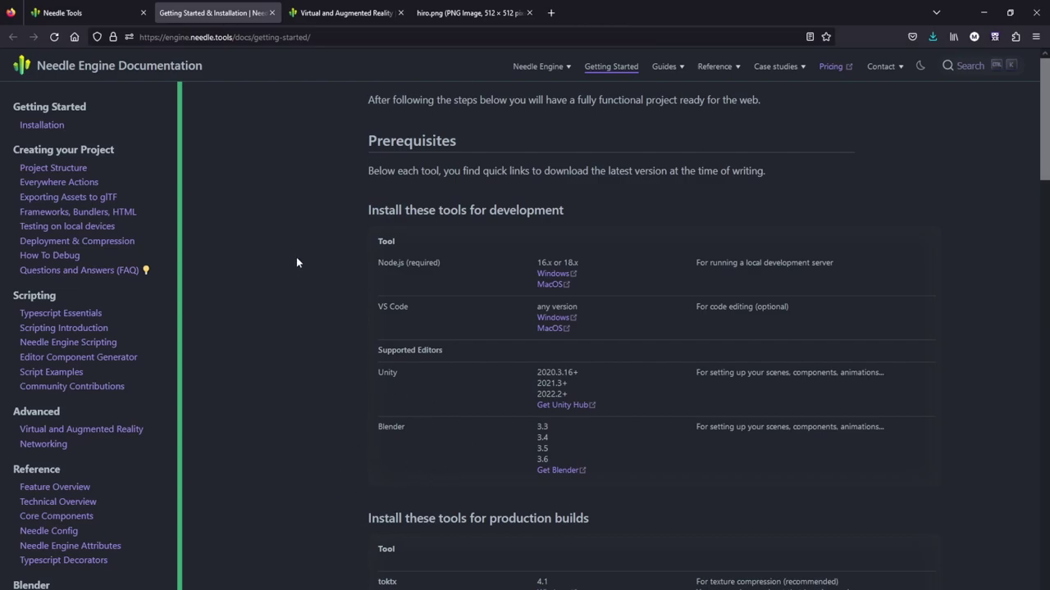
scroll(306, 247, "down", 3)
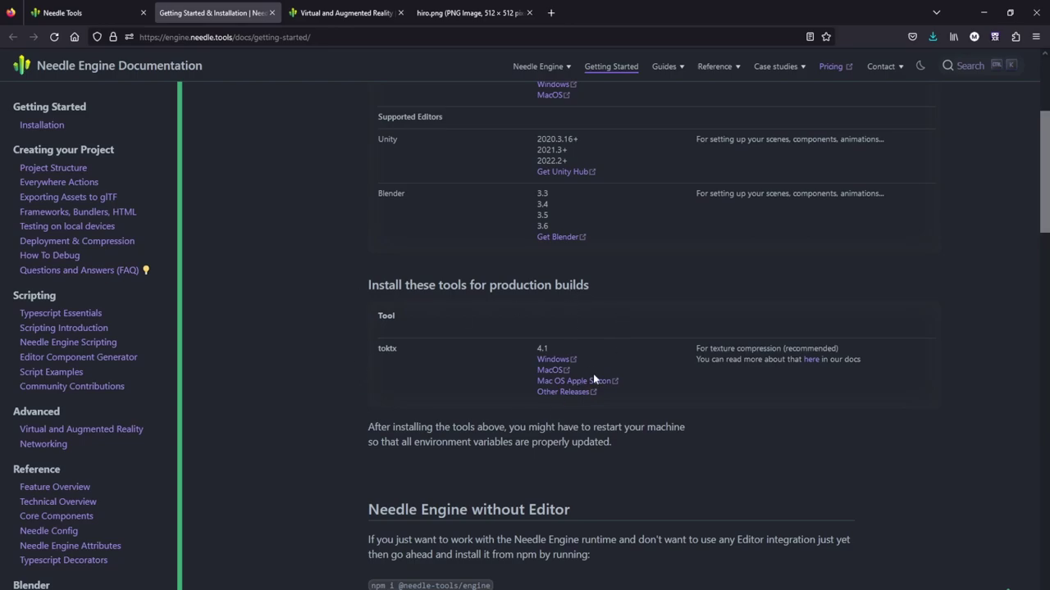
scroll(327, 369, "down", 7)
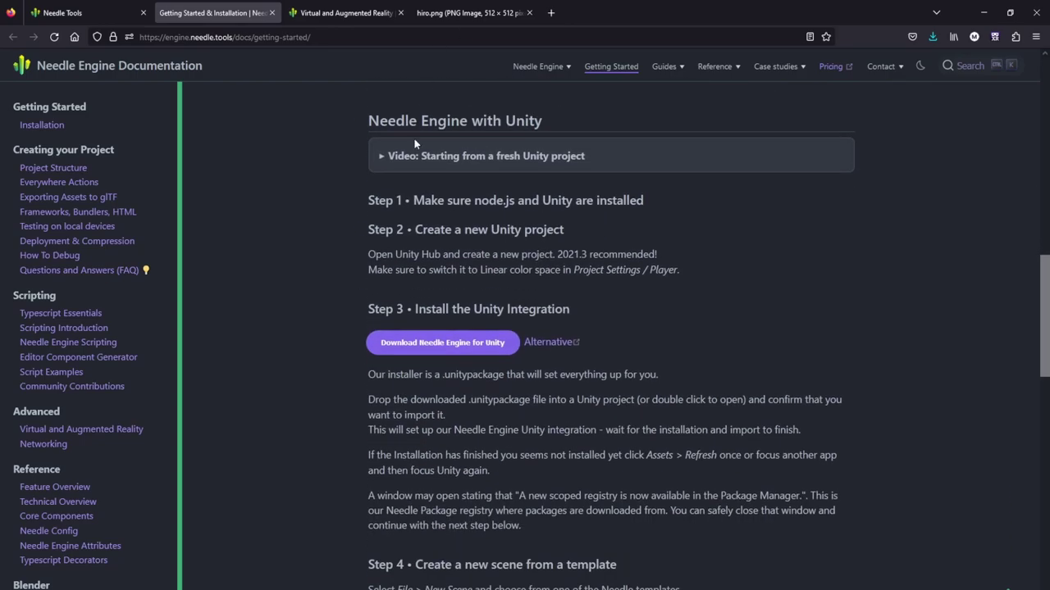
Step: Highlight the Step 1–3 and Install the Unity Integration instructions while reading them
left_click_drag(387, 200, 682, 280)
left_click(765, 325)
left_click_drag(452, 231, 633, 273)
left_click(756, 345)
left_click_drag(415, 310, 639, 313)
left_click(666, 402)
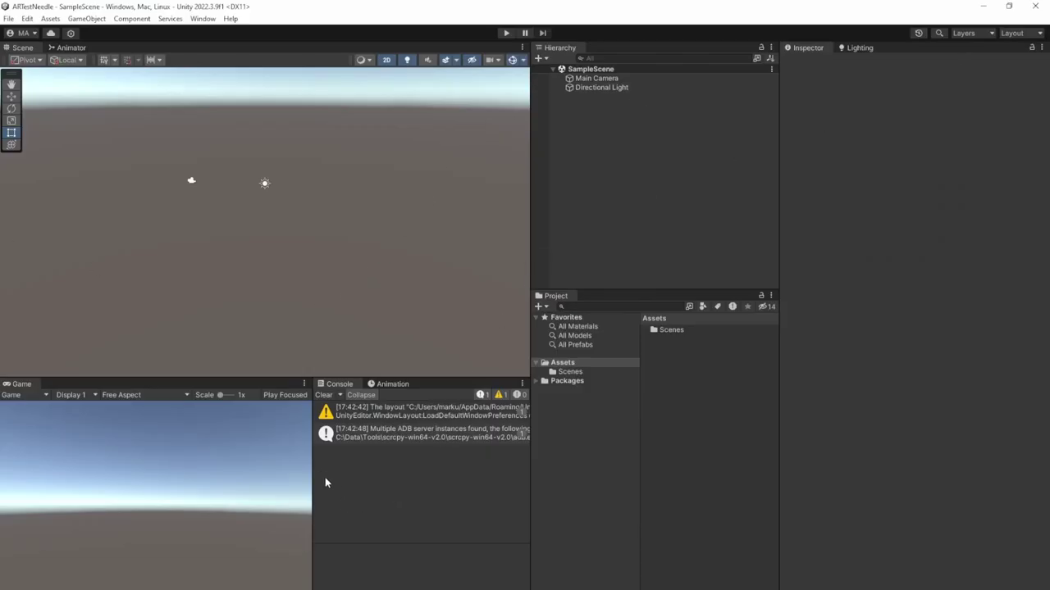
Step: Import all files of the Install Needle Engine Unity Integration package from Downloads
left_click(54, 19)
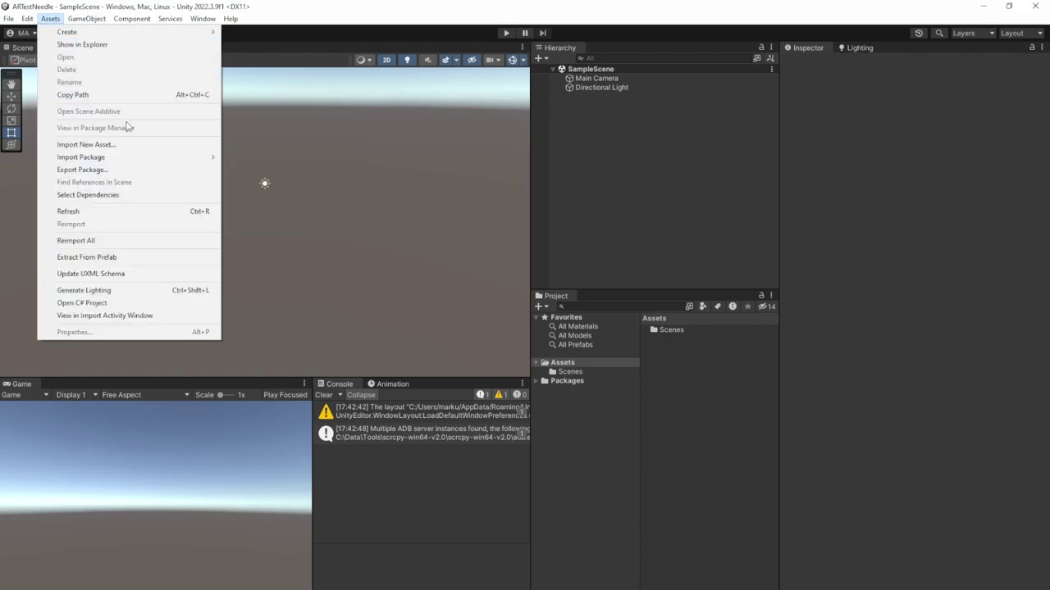
mouse_move(137, 159)
left_click(261, 161)
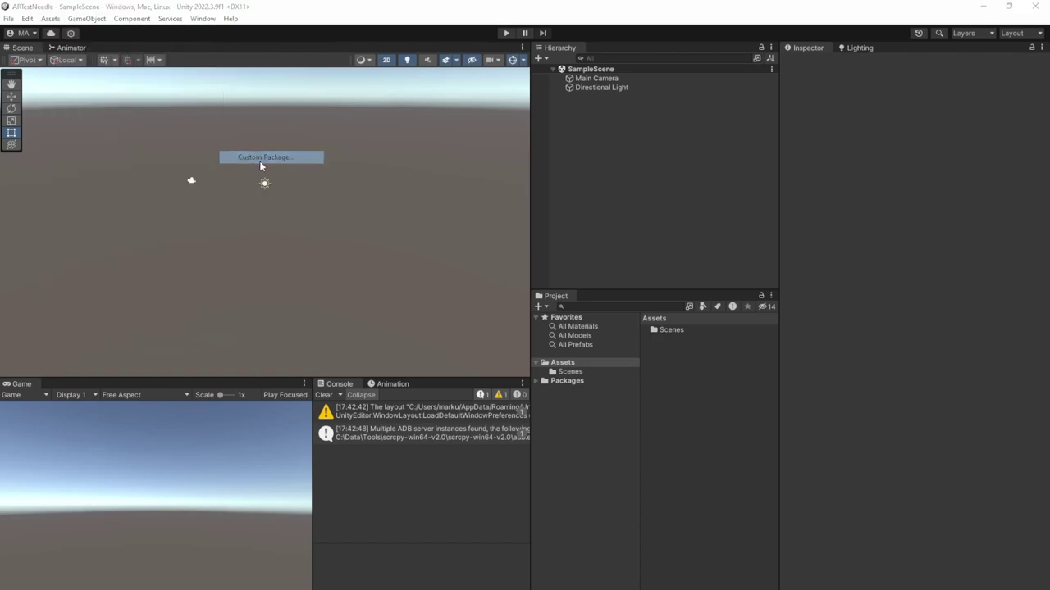
double_click(137, 170)
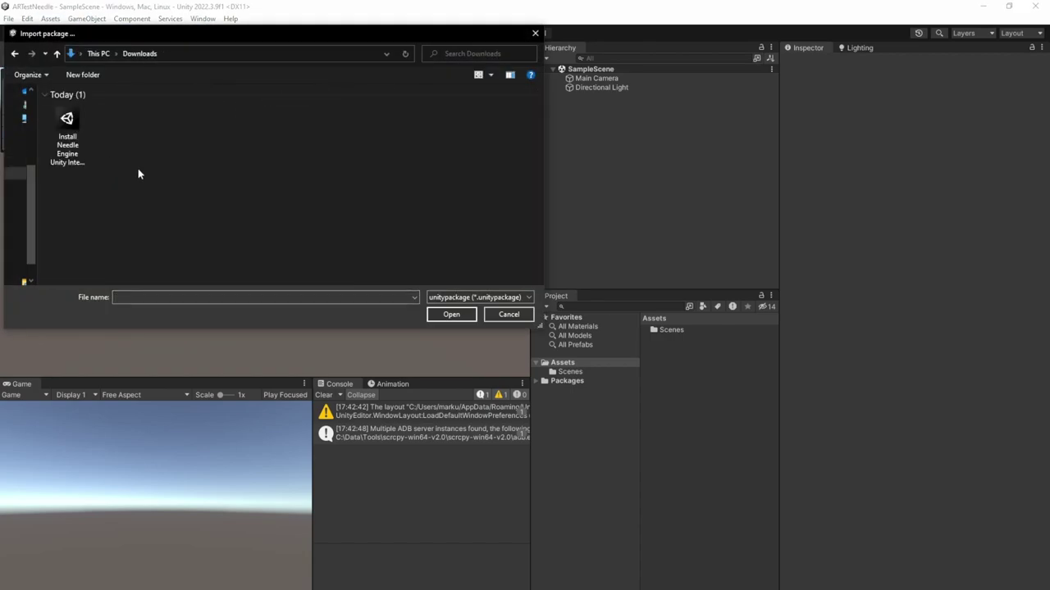
left_click(54, 141)
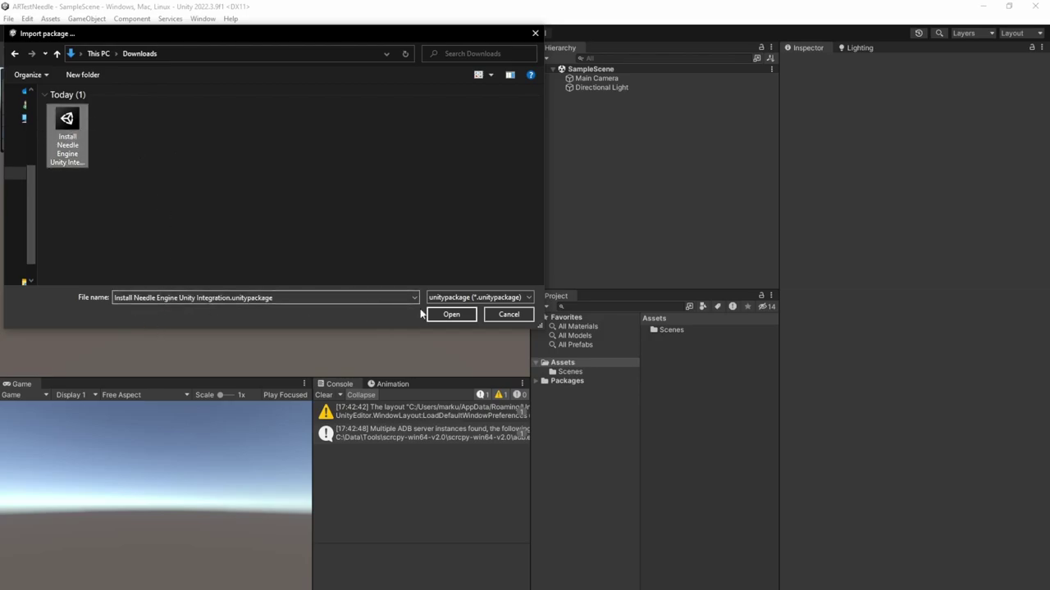
left_click(451, 315)
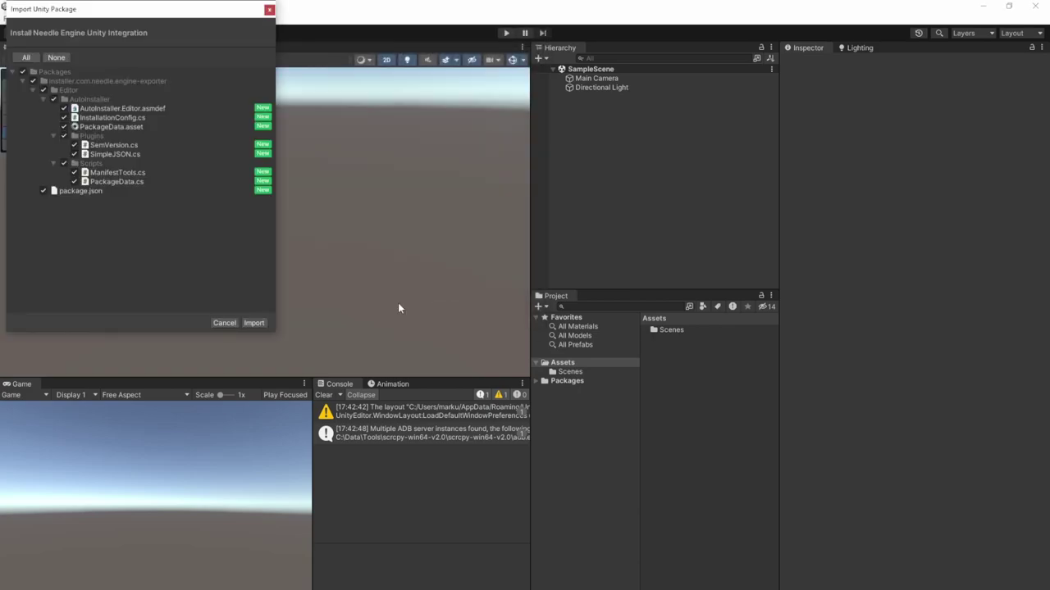
left_click(254, 323)
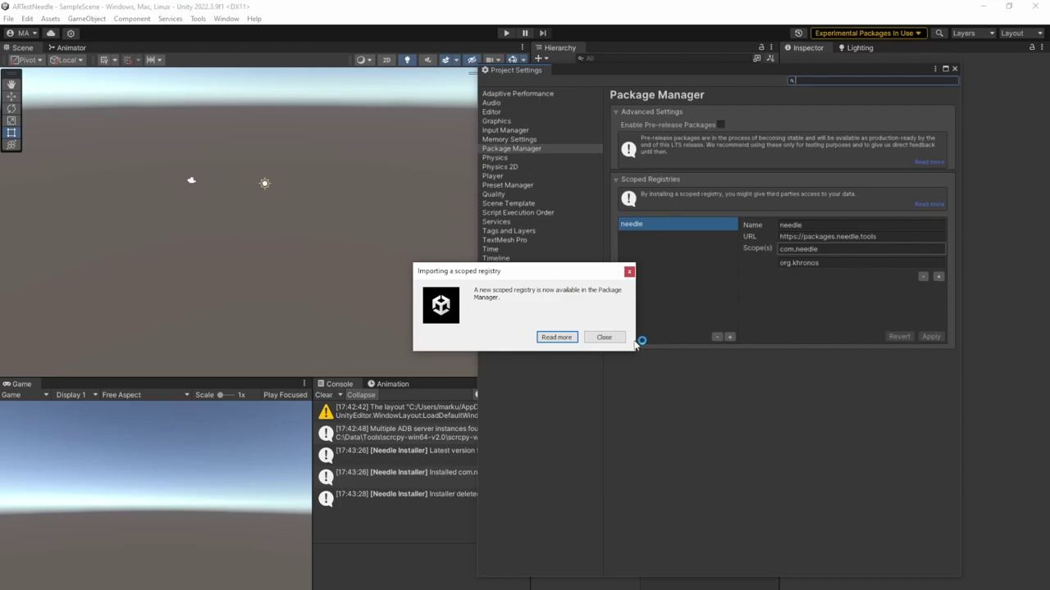
Step: Dismiss the scoped registry notice and switch the Player color space to Linear
left_click(606, 338)
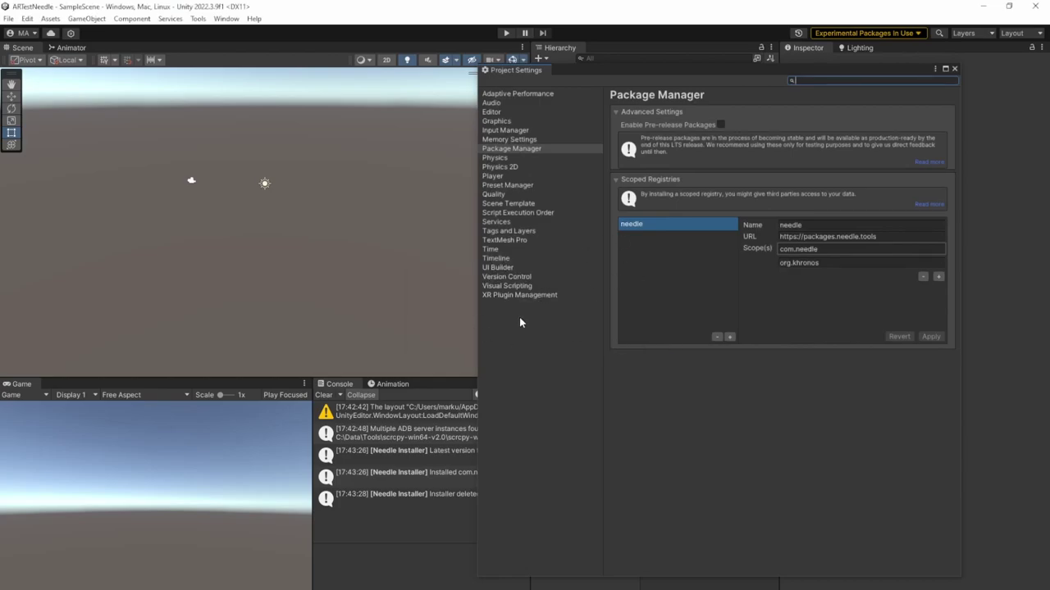
left_click(495, 176)
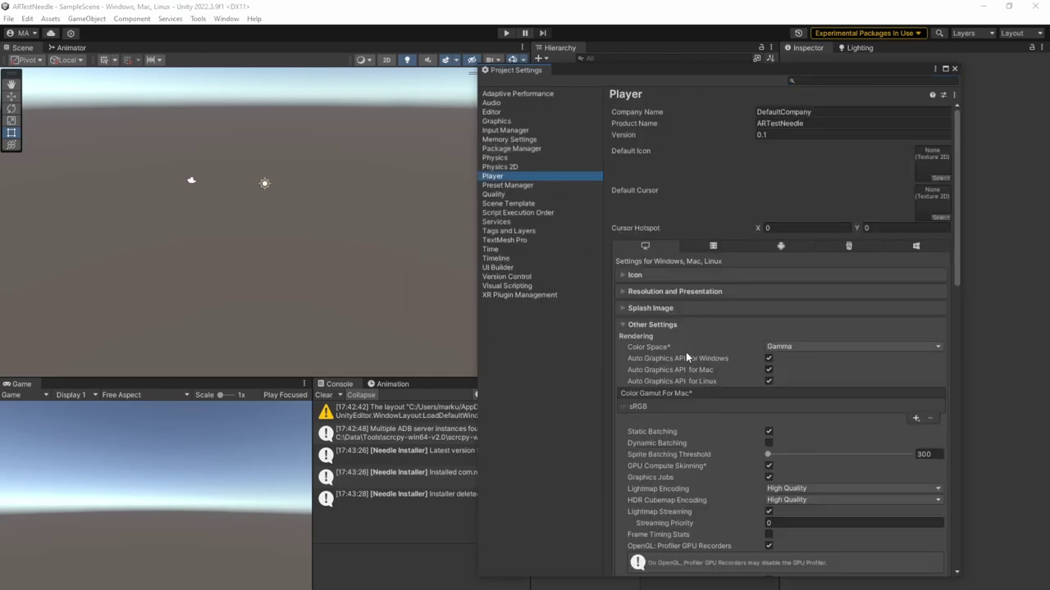
left_click(794, 346)
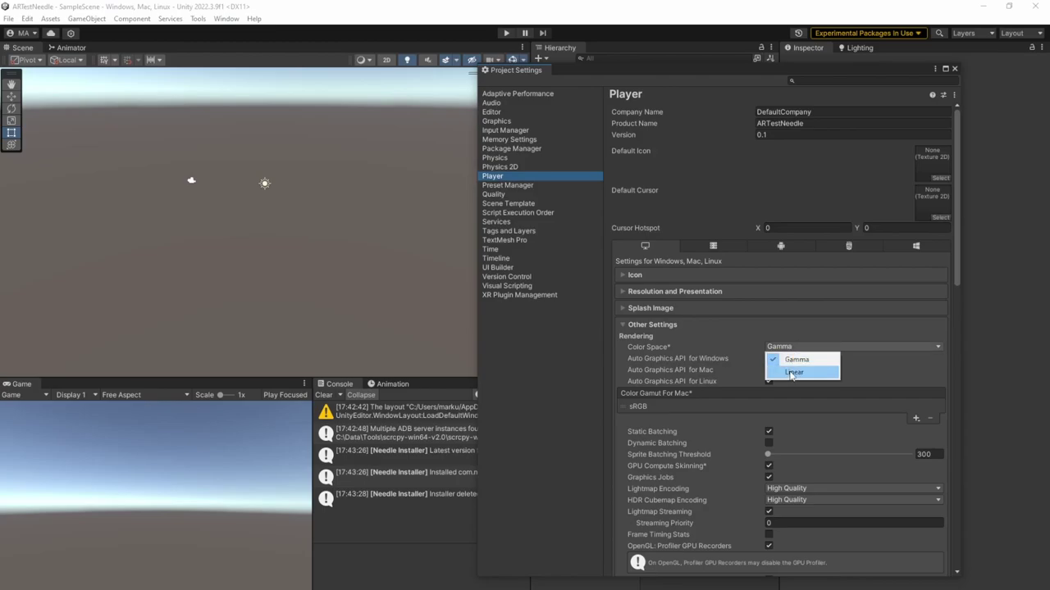
left_click(788, 374)
left_click(558, 339)
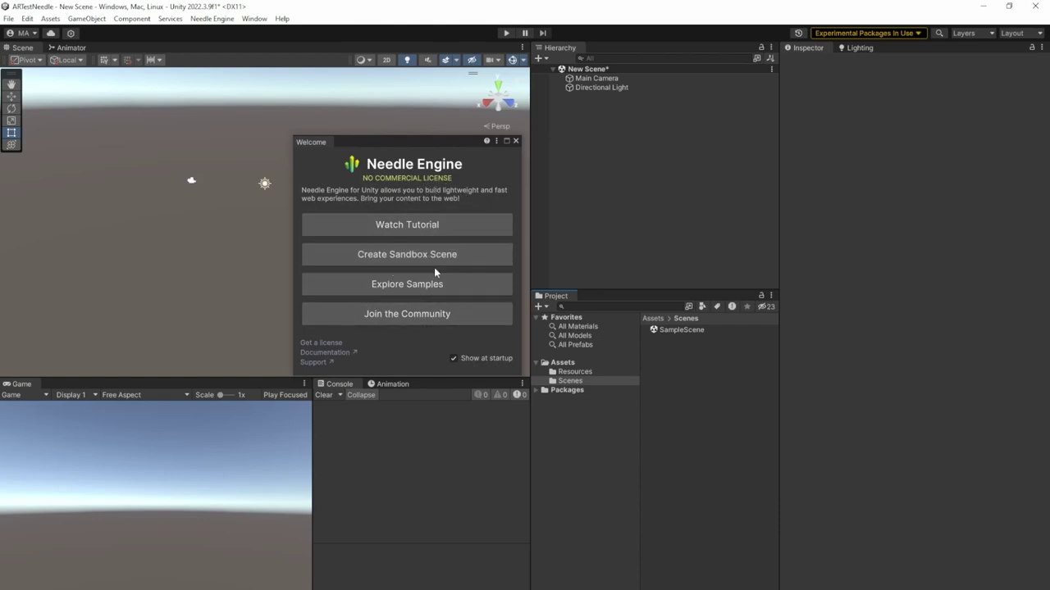
Step: Close the Welcome window and delete the old SampleScene asset from Assets/Scenes
left_click(515, 141)
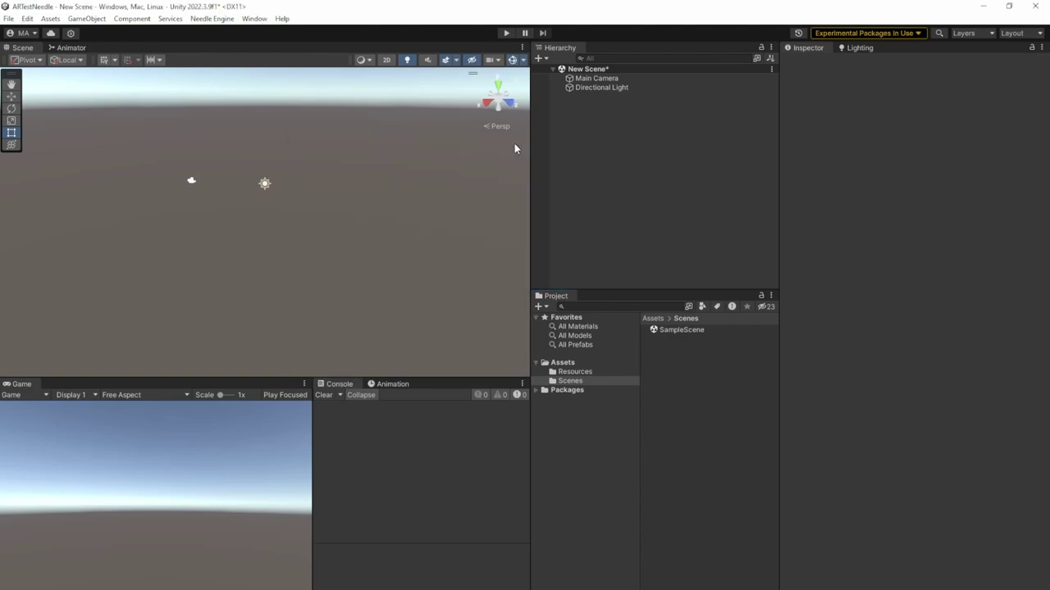
left_click(682, 330)
key("Delete")
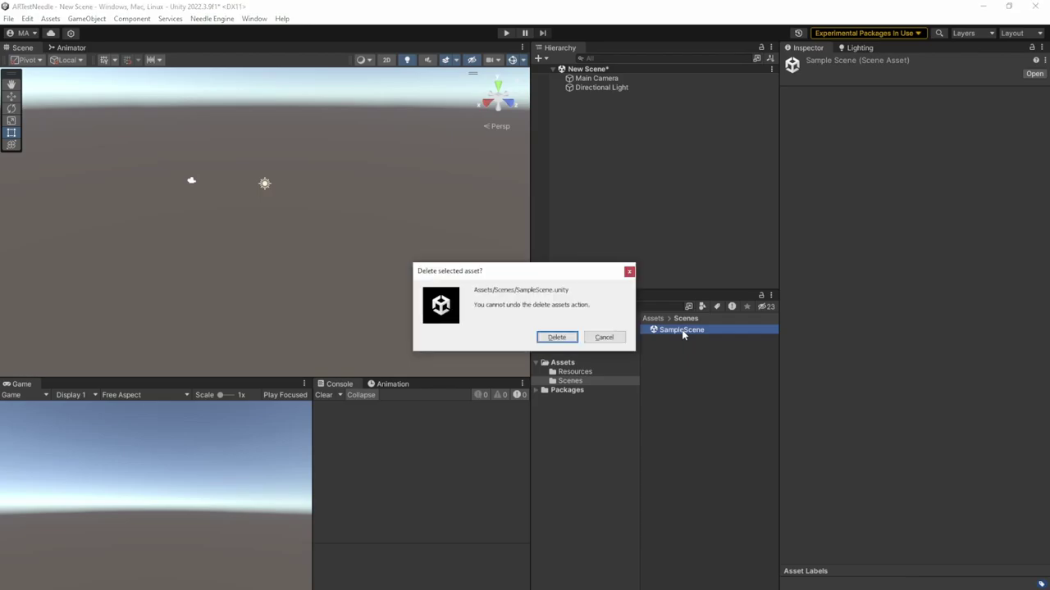
left_click(558, 336)
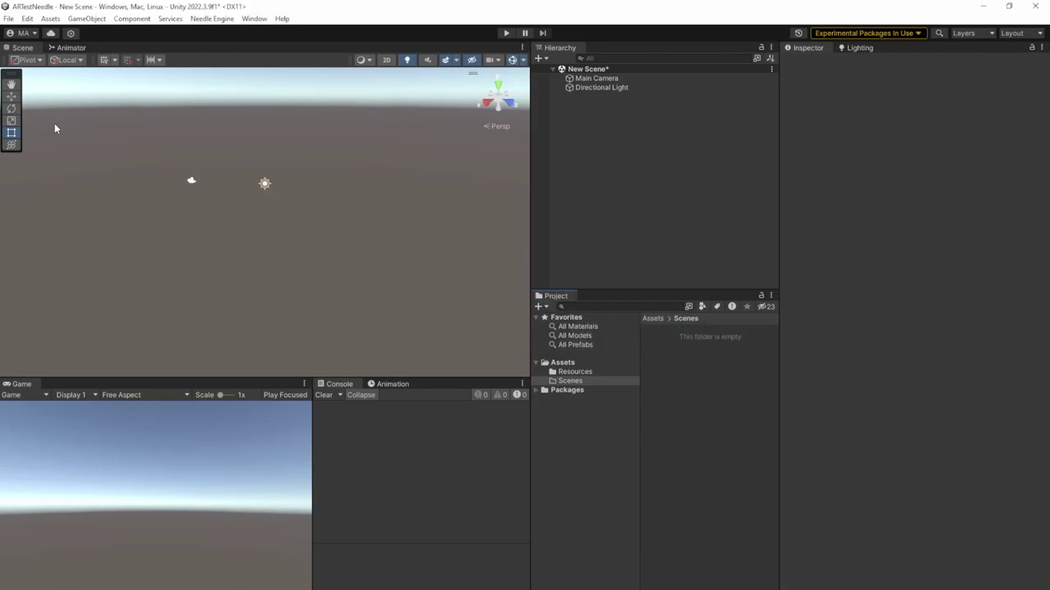
Step: Create a Minimal (Needle) scene without saving changes and save it as SampleScene in Scenes
left_click(9, 18)
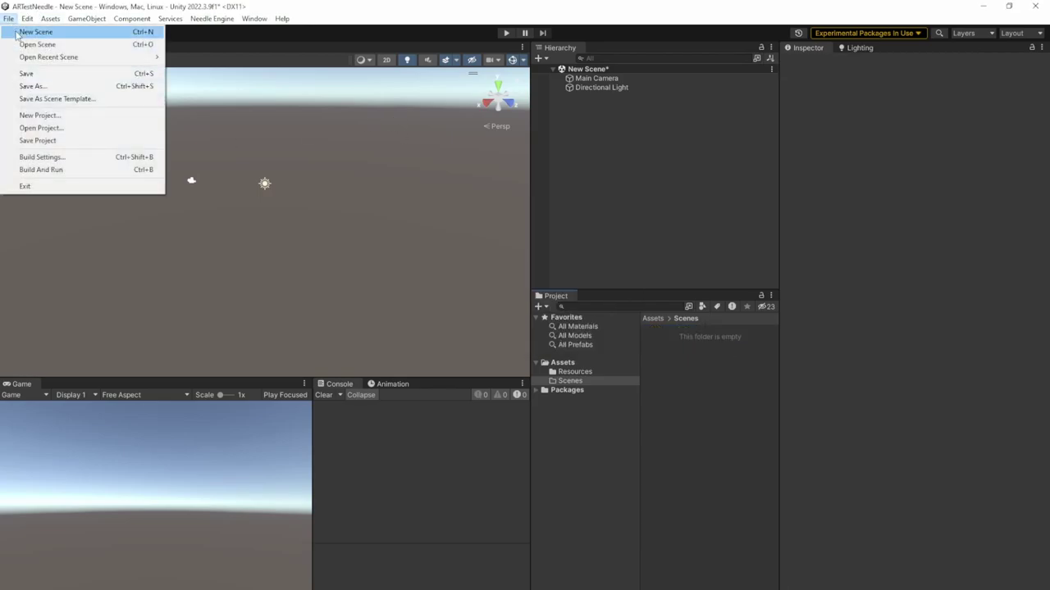
left_click(16, 32)
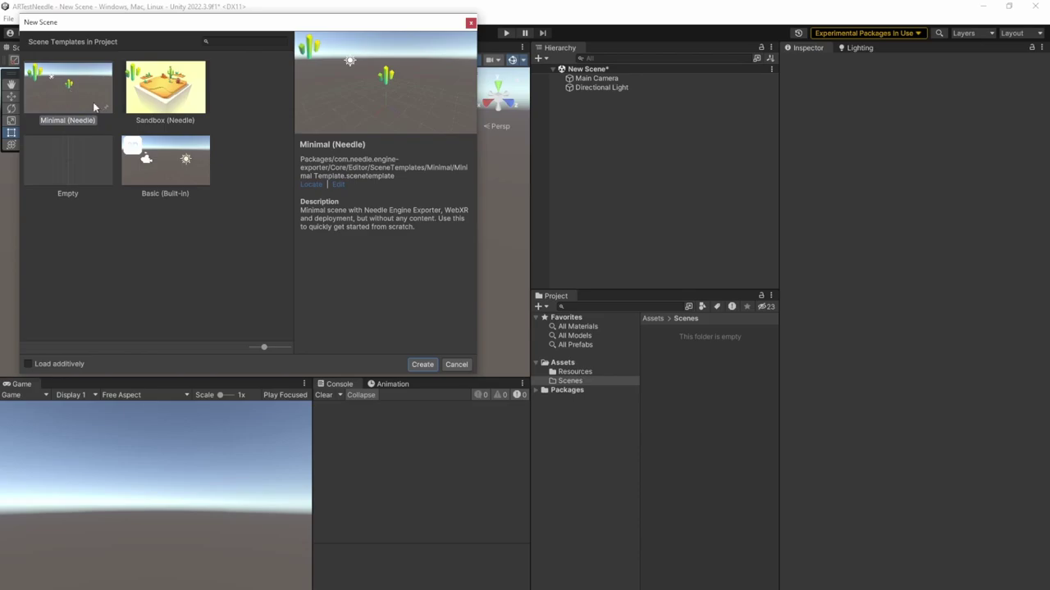
left_click(424, 368)
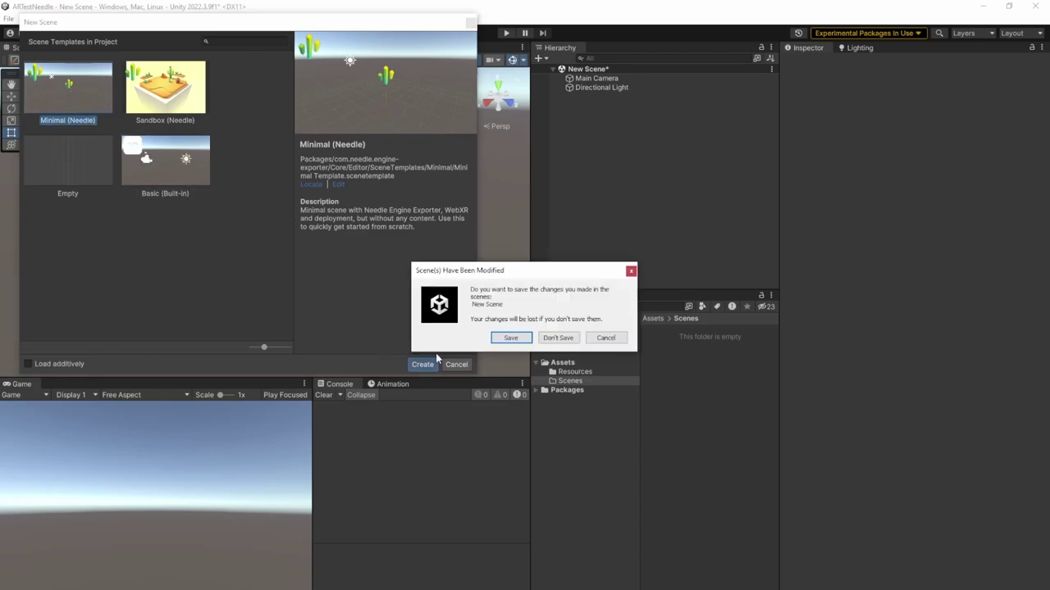
left_click(558, 338)
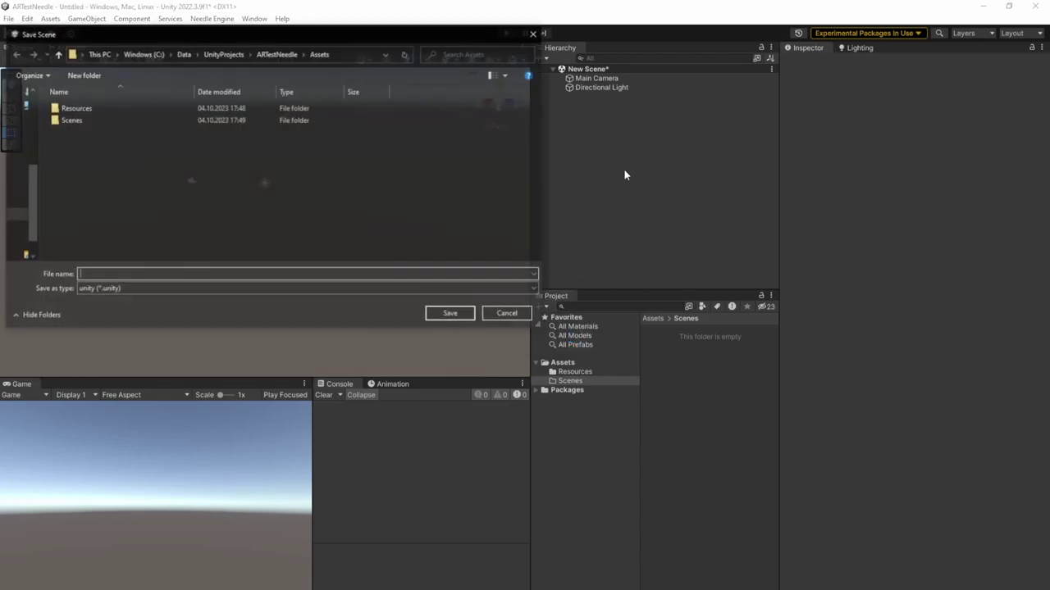
double_click(82, 119)
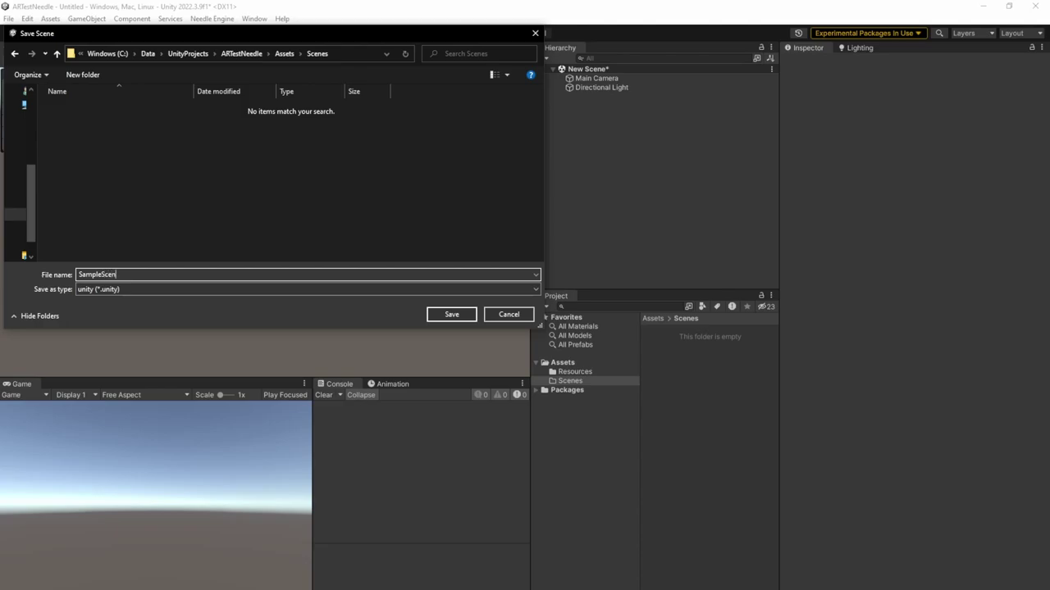
type("SampleScene")
key("Return")
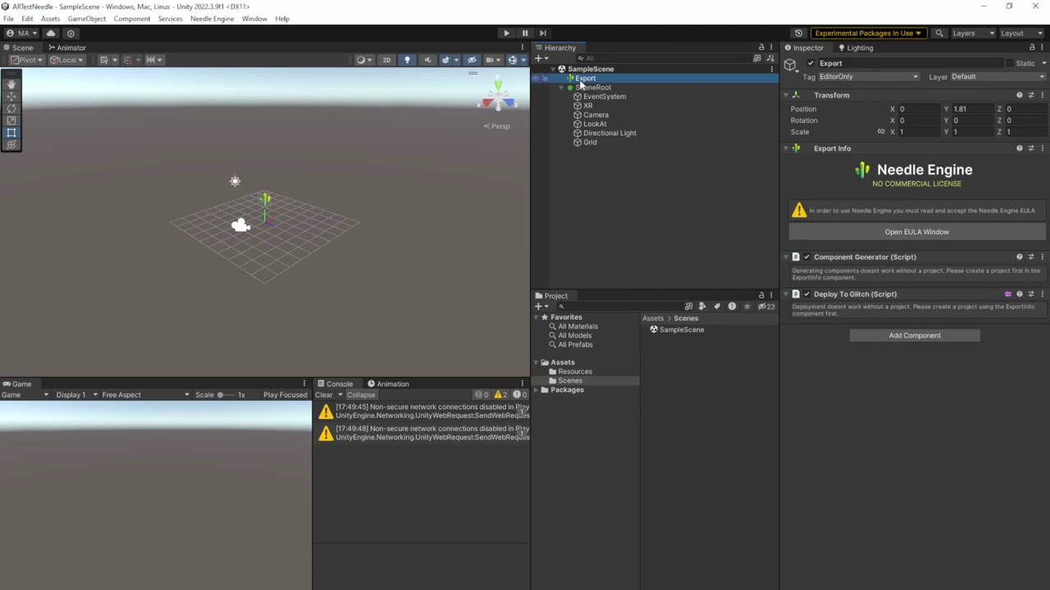
Step: Tick both EULA checkboxes, declaring evaluation or non-commercial use, and agree to the EULA
left_click(880, 236)
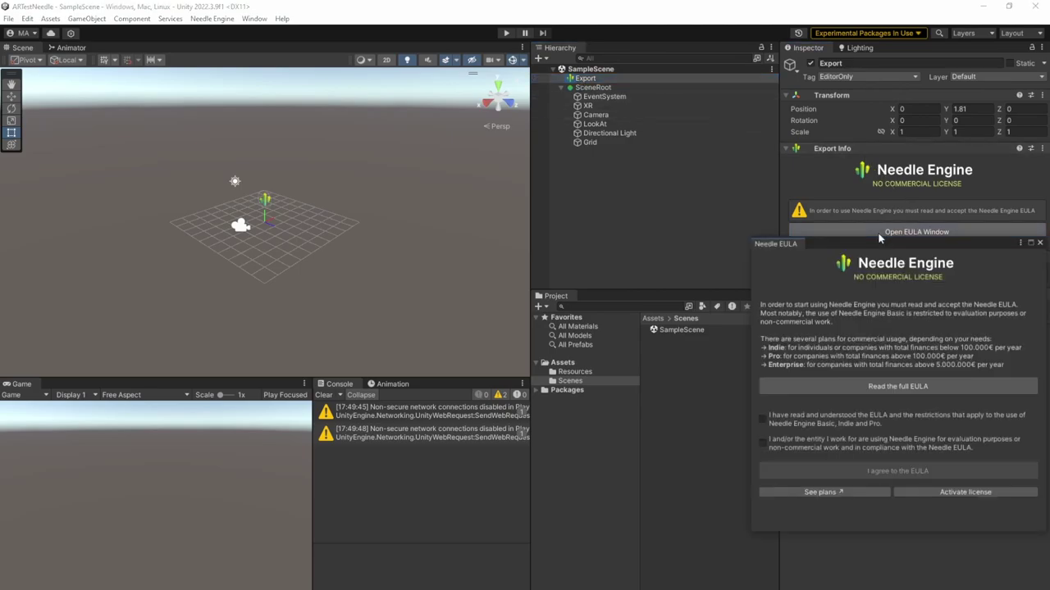
left_click(763, 420)
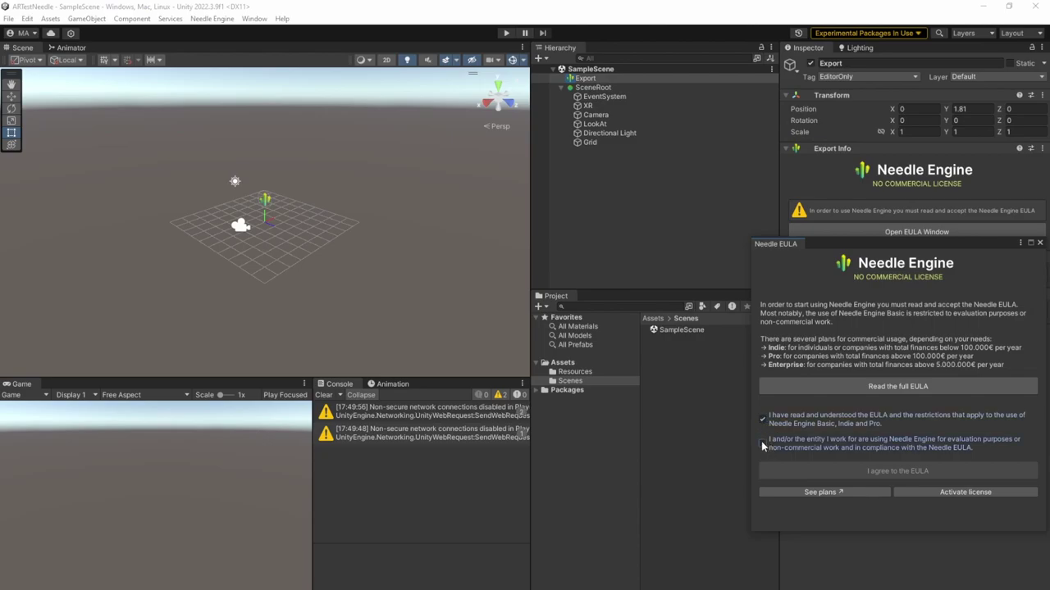
left_click(763, 443)
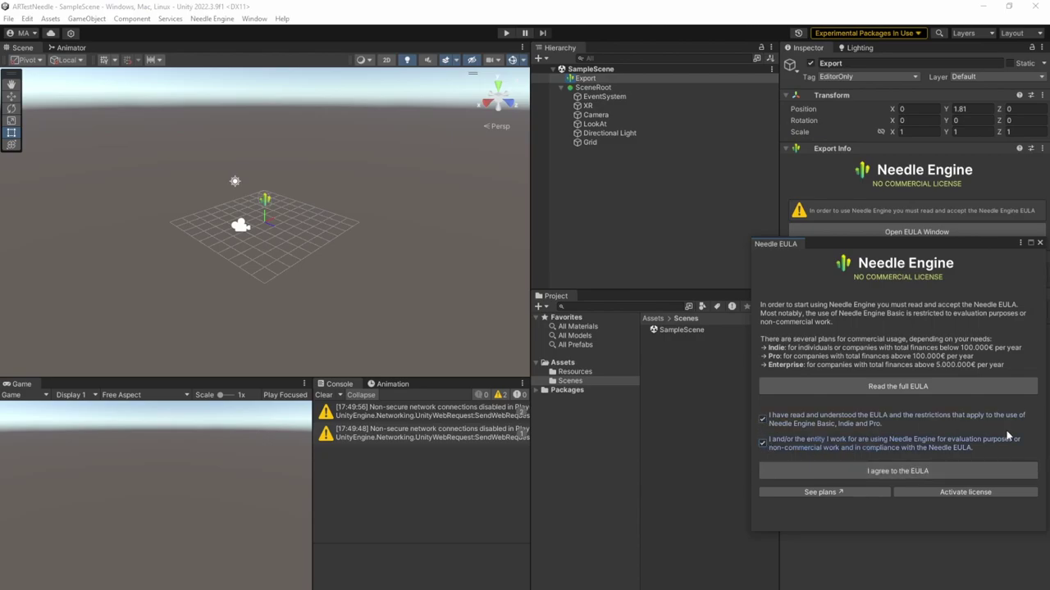
left_click(925, 471)
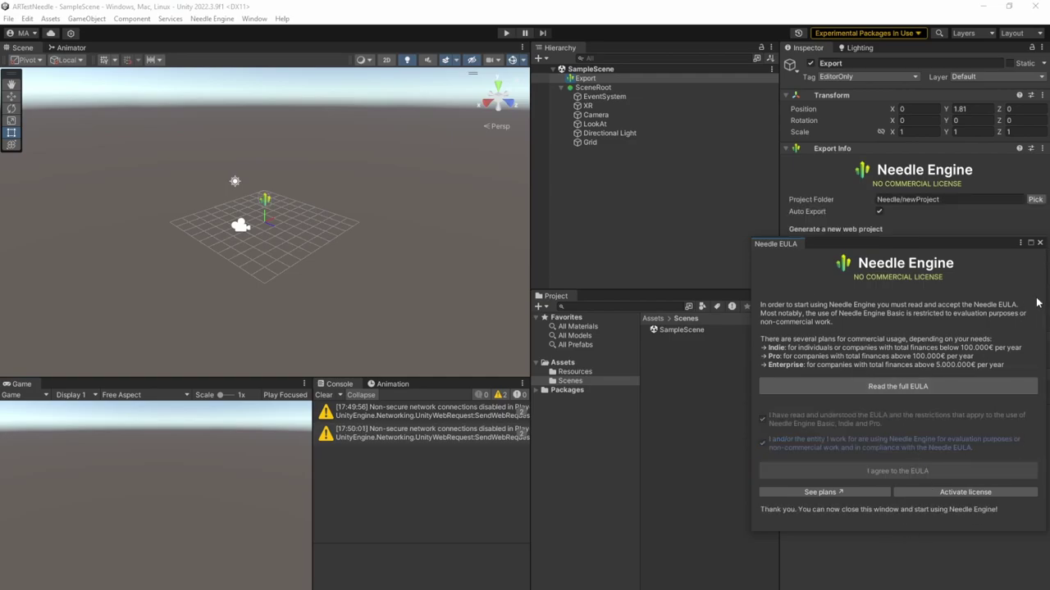
Step: Close the EULA window and generate the Vite web project Needle/newProject
left_click(1040, 245)
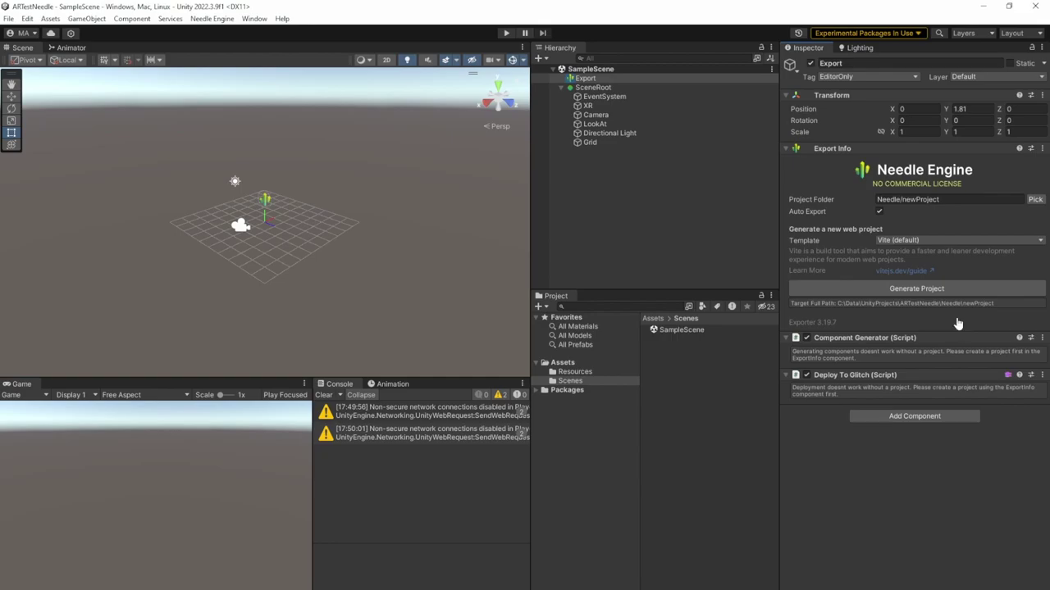
left_click(934, 288)
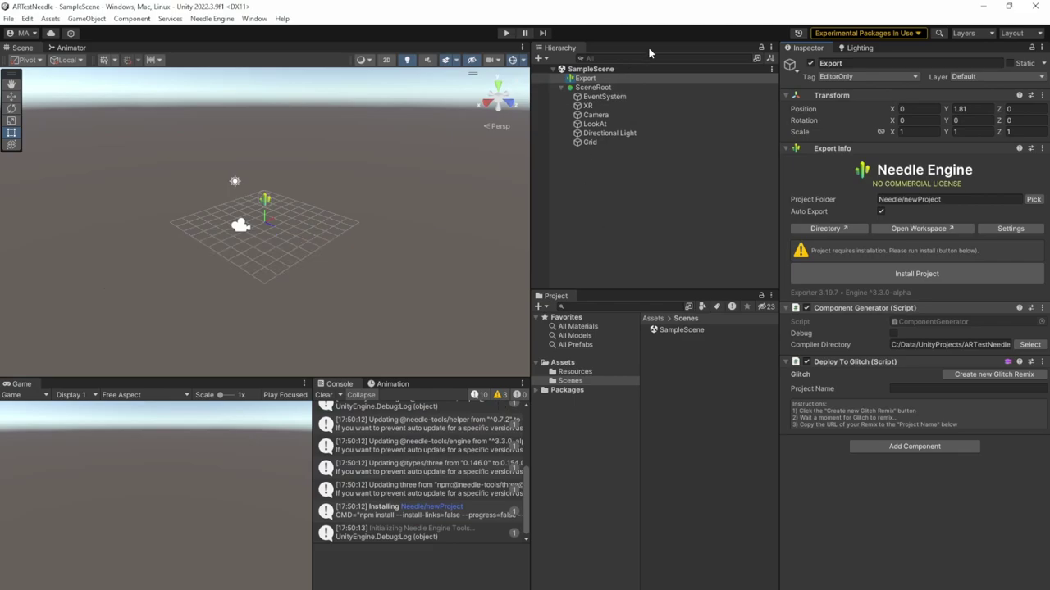
Step: Inspect SceneRoot, EventSystem, XR, Camera, LookAt, Directional Light and Grid, including Camera's orbit controls
left_click(592, 87)
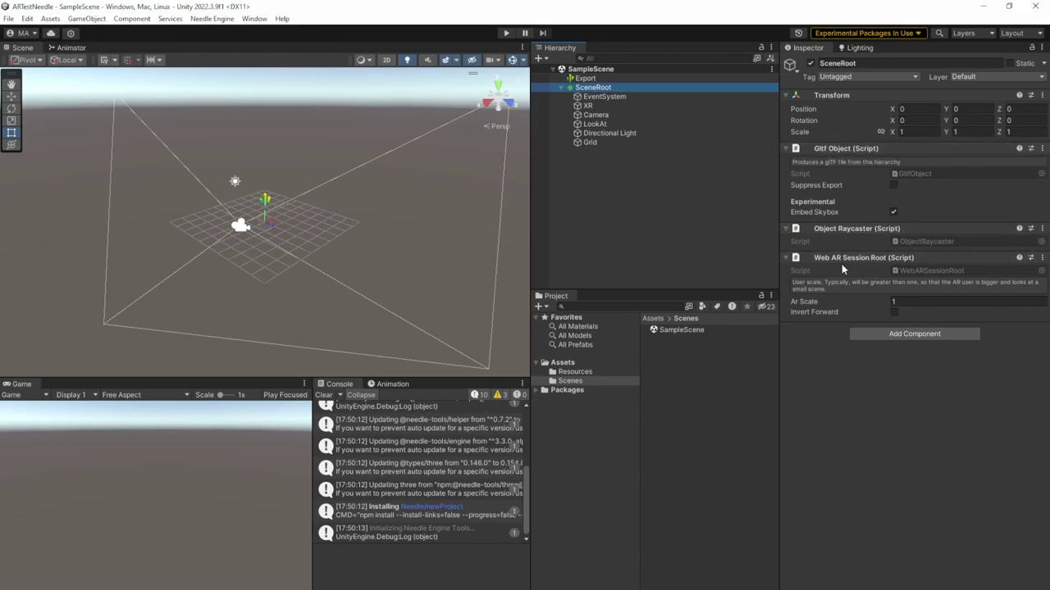
left_click(631, 97)
left_click(621, 106)
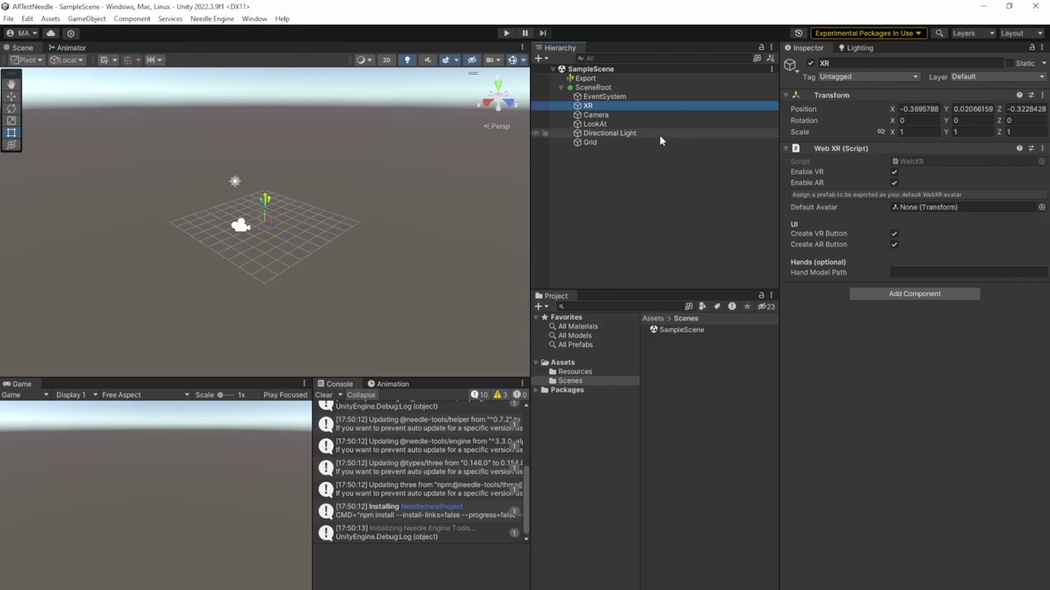
left_click(596, 115)
left_click(595, 125)
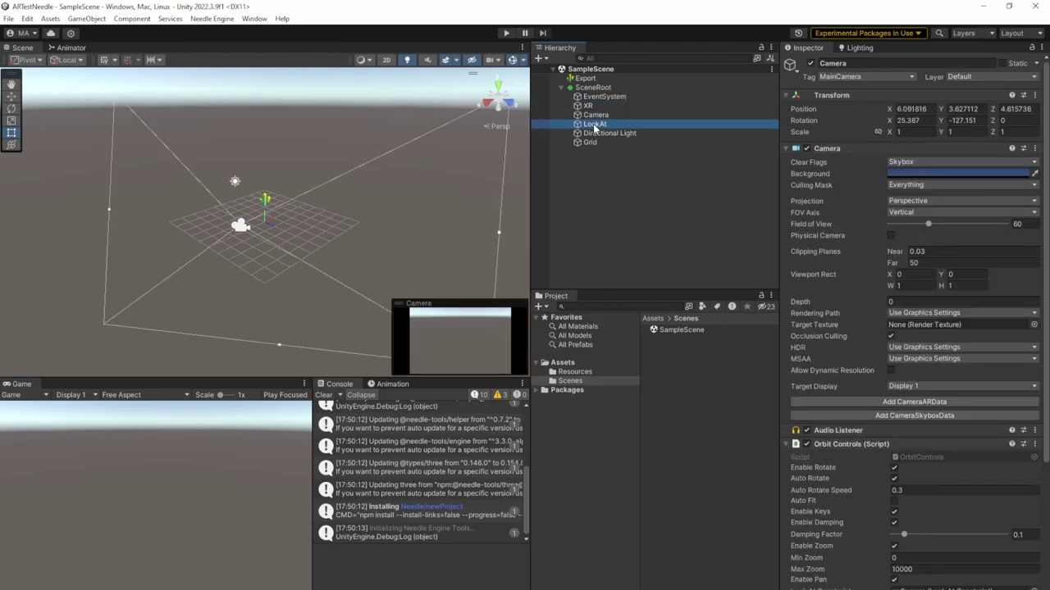
left_click(630, 134)
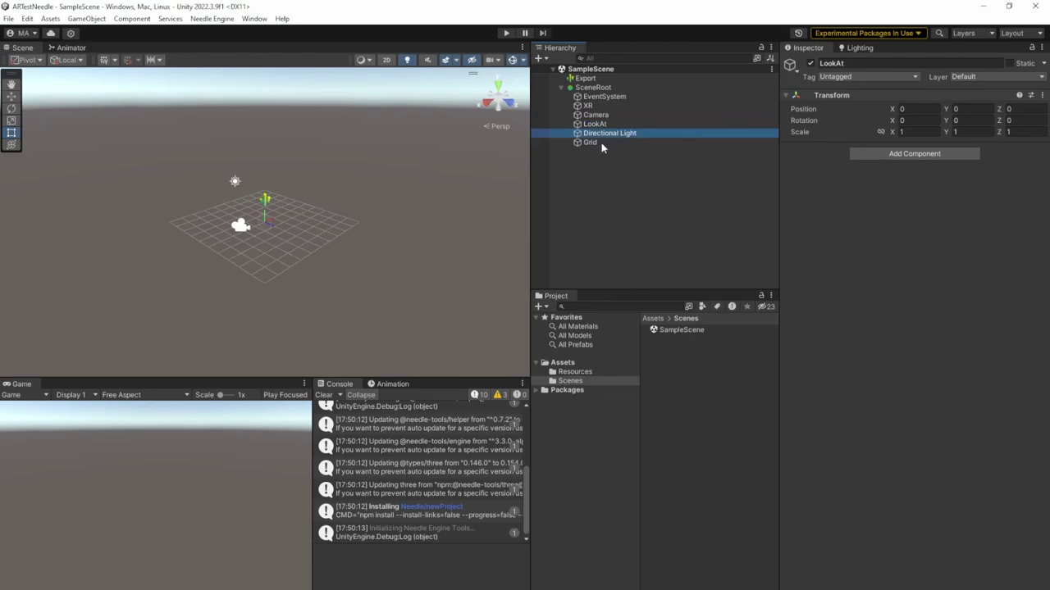
left_click(601, 143)
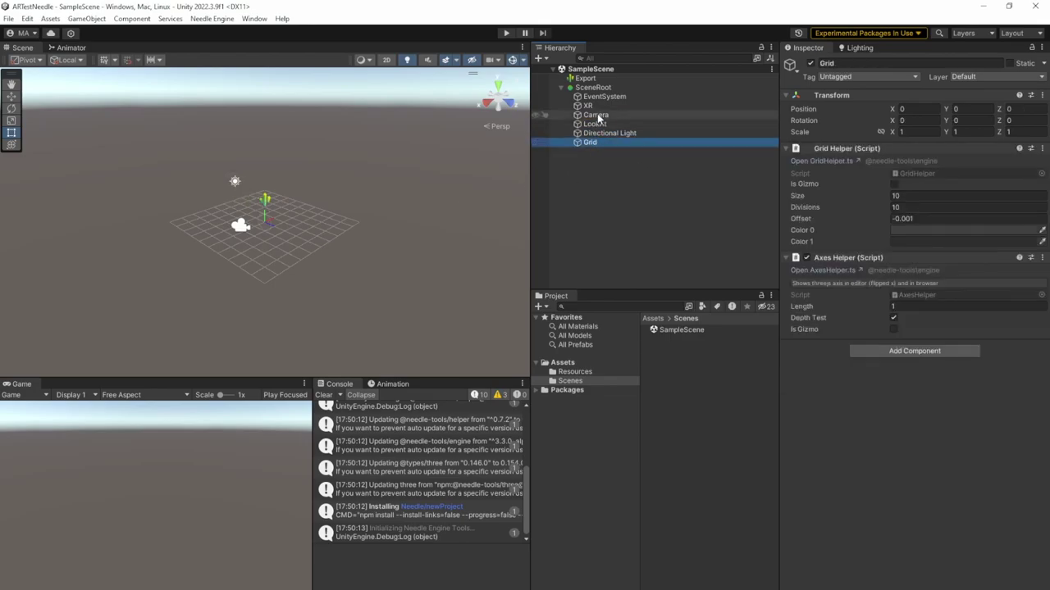
left_click(596, 115)
scroll(850, 426, "down", 3)
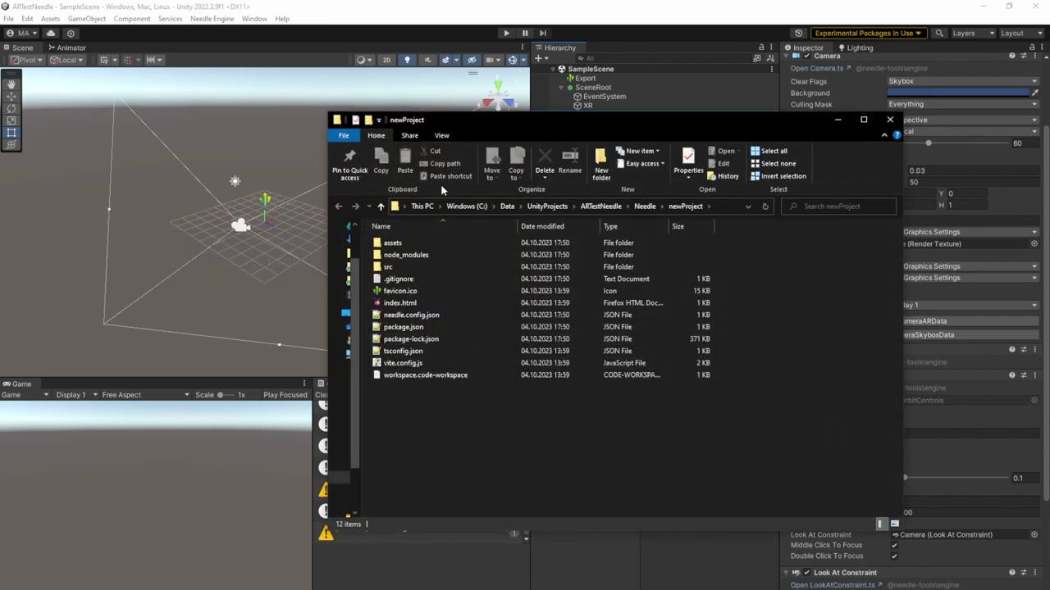
Step: Close the newProject folder window and select the Export object to reach its server actions
left_click(891, 121)
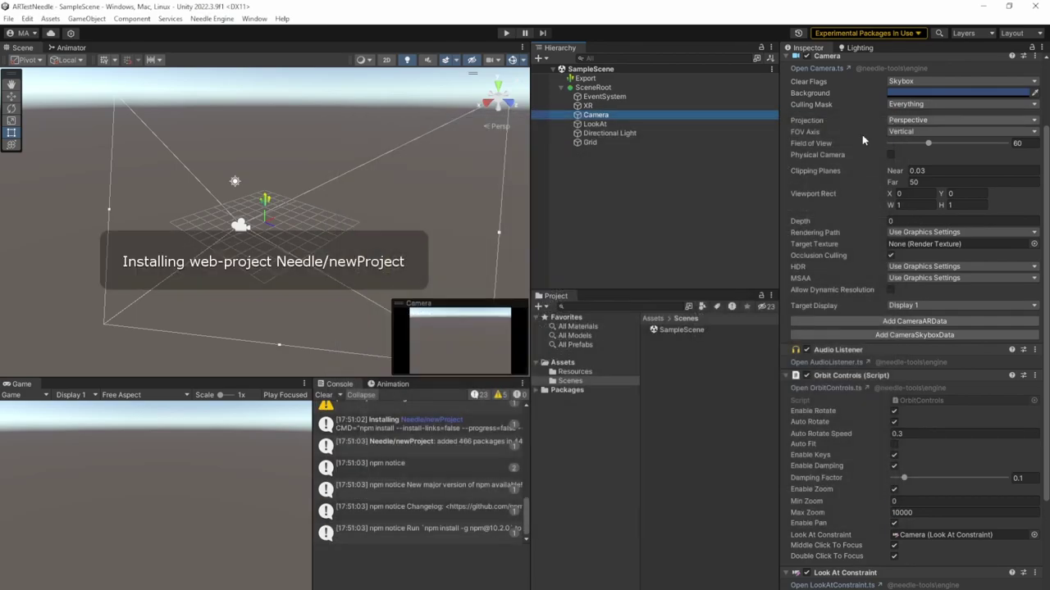
left_click(655, 208)
left_click(608, 81)
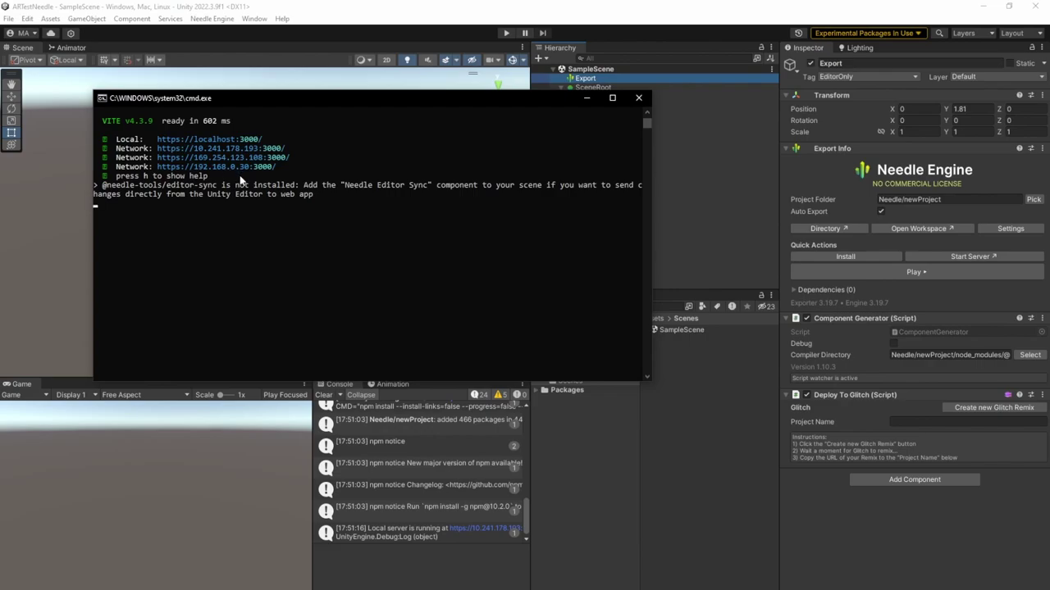
key("alt+Tab")
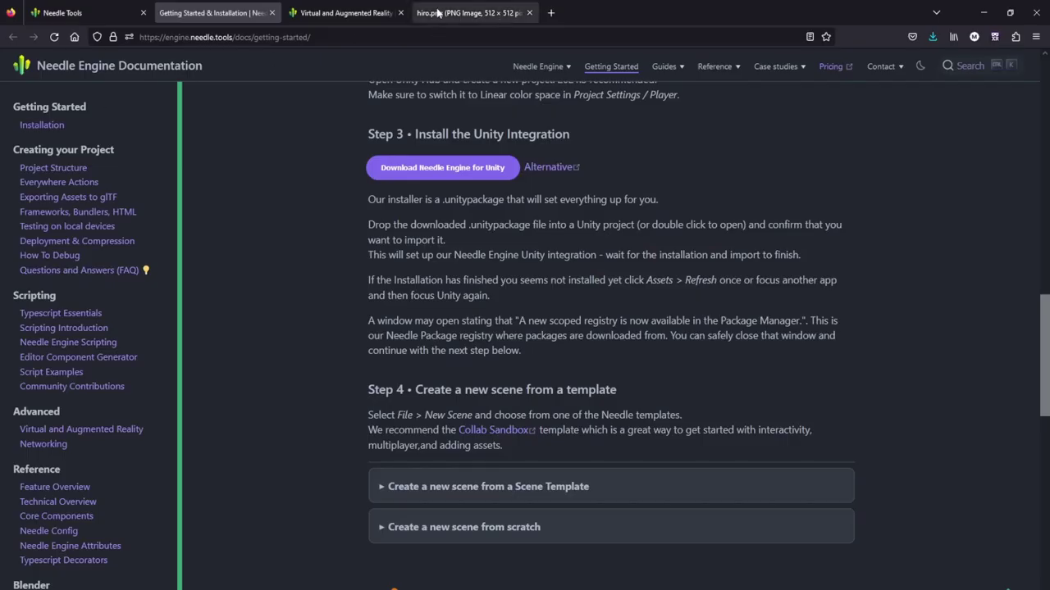
key("alt+Tab")
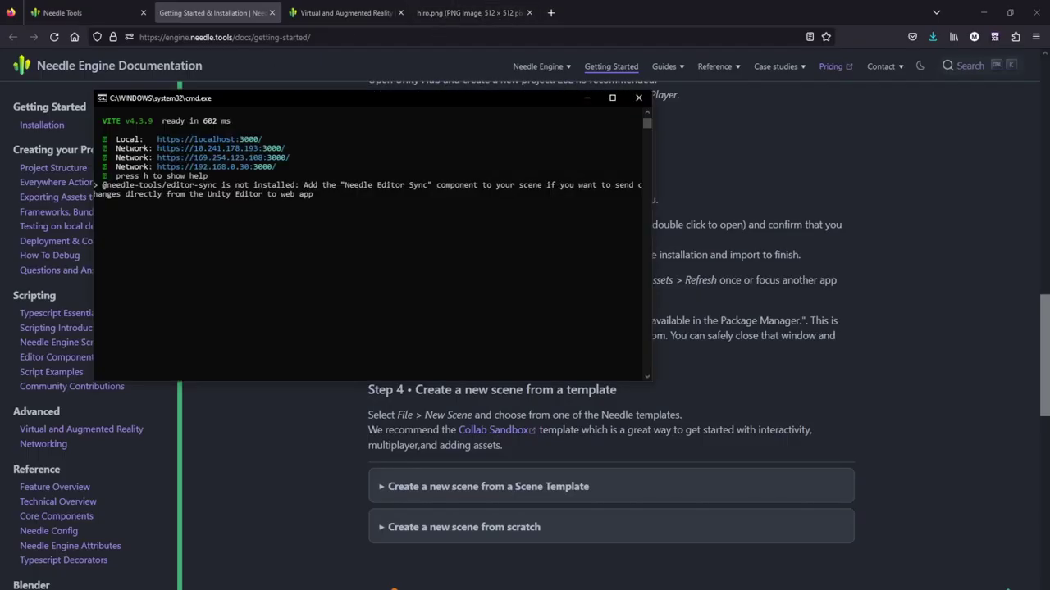
left_click(224, 168)
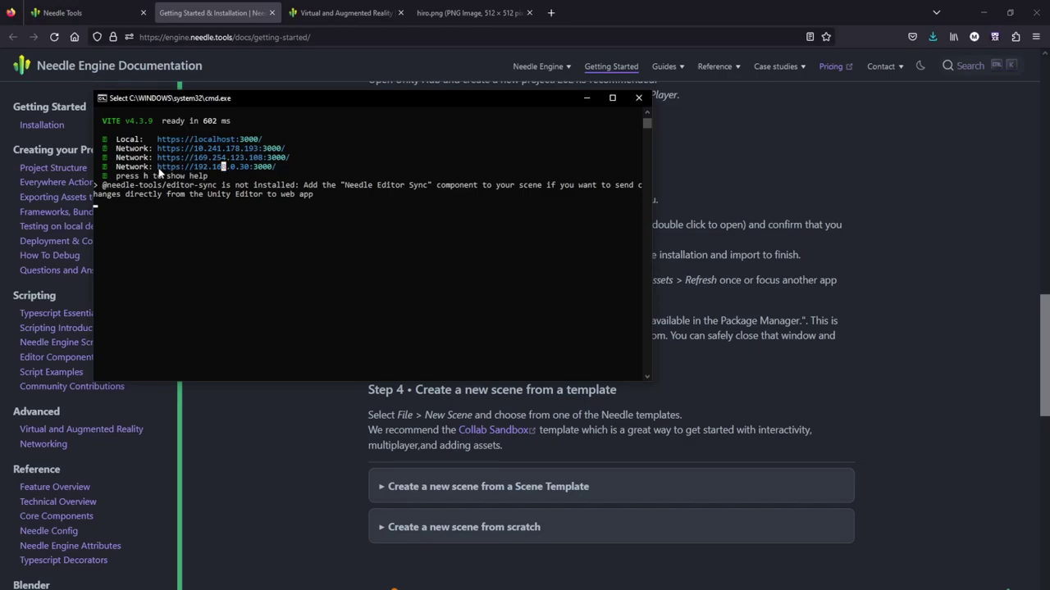
left_click_drag(157, 166, 277, 168)
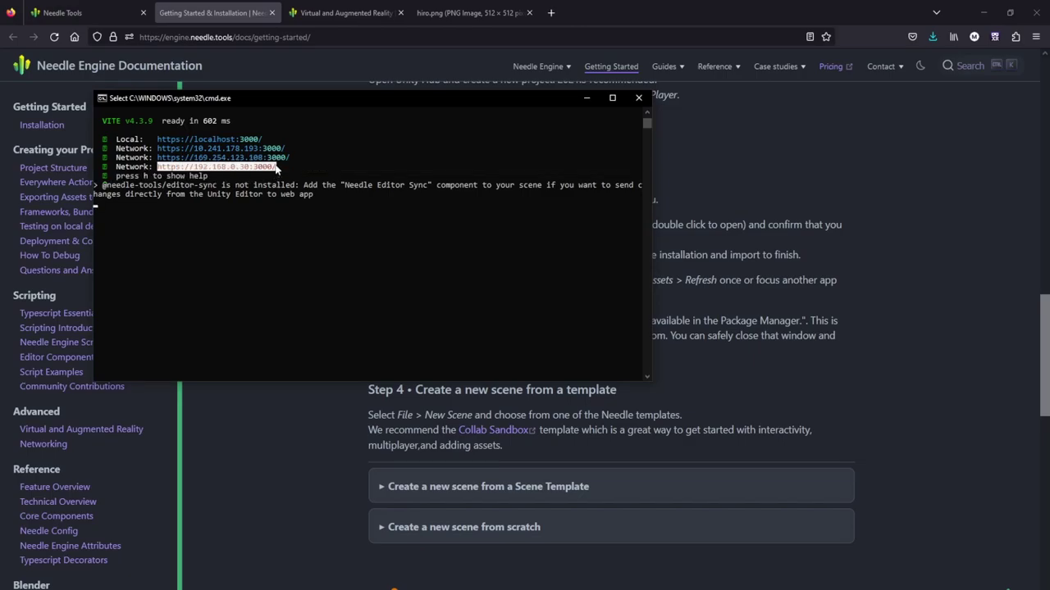
key("ctrl+c")
Step: Load that address in a new Firefox tab, accepting the self-signed certificate risk
left_click(550, 13)
key("ctrl+v")
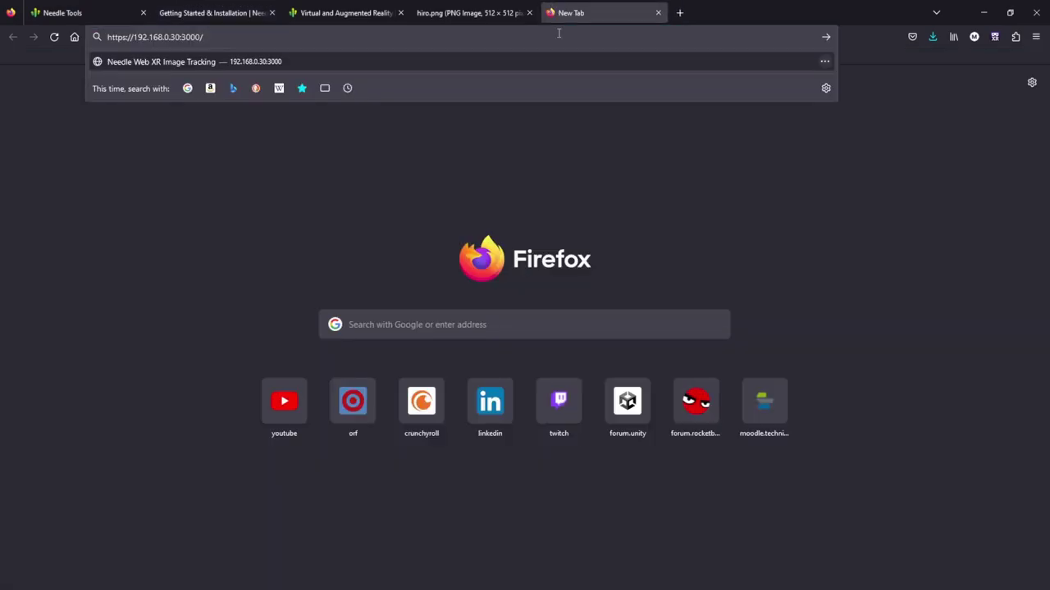
key("Return")
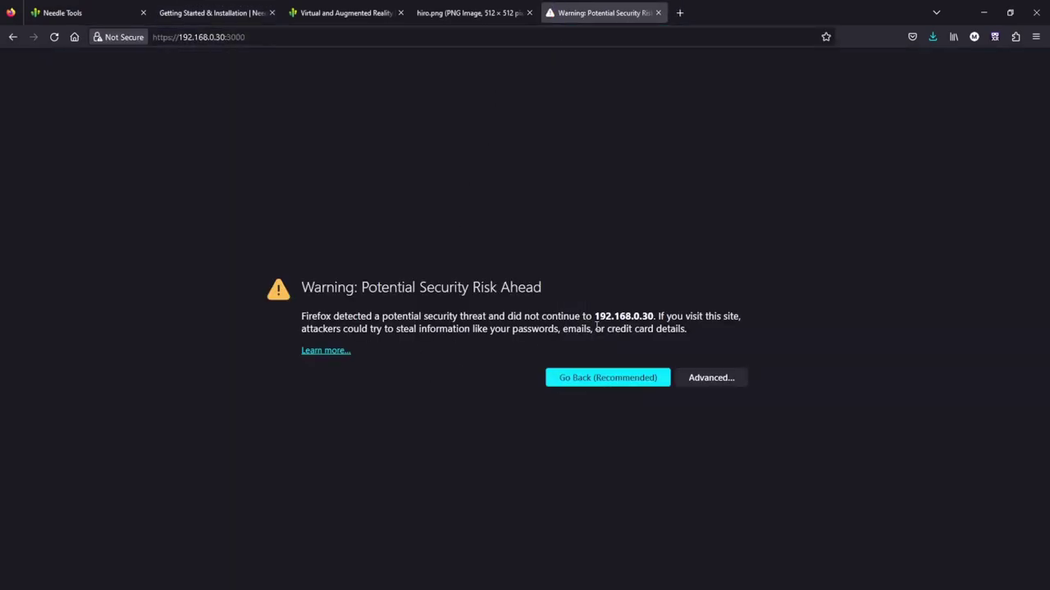
left_click(707, 378)
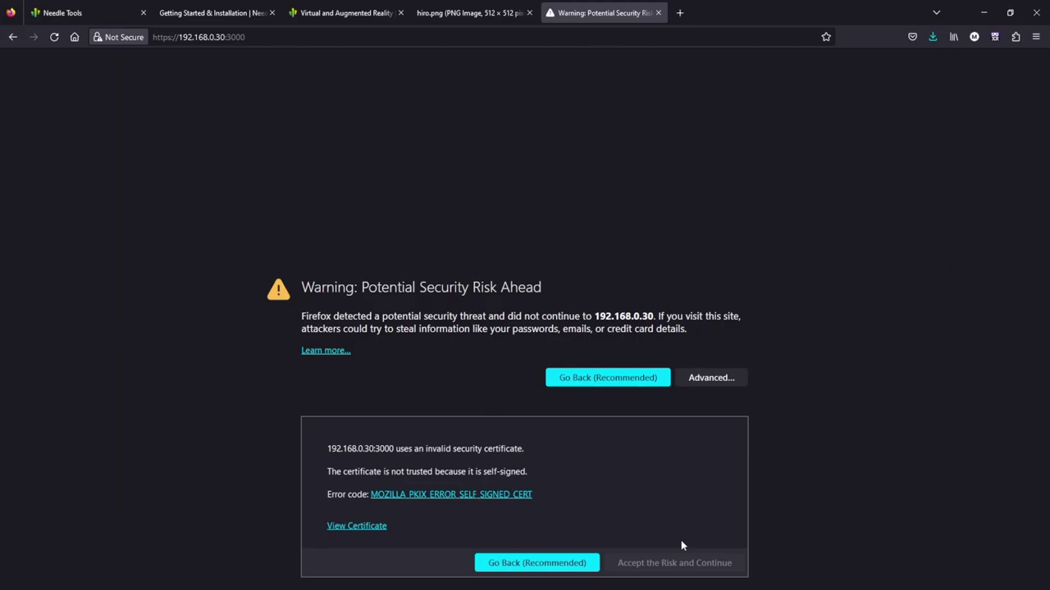
left_click(672, 564)
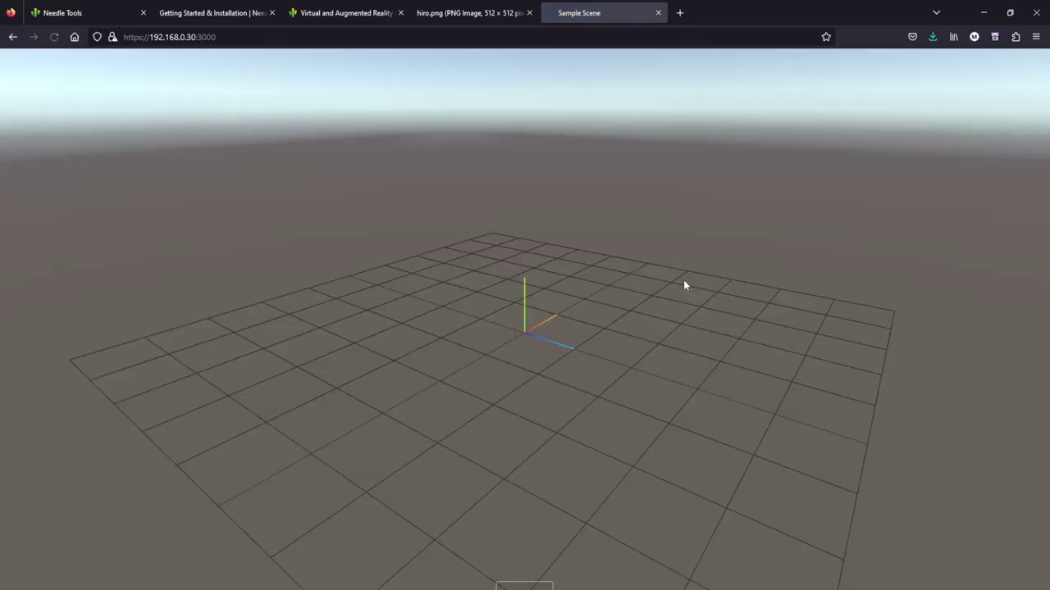
Step: Orbit the grid scene, then open the DevTools WebXR emulator's headset list
left_click_drag(685, 285, 429, 375)
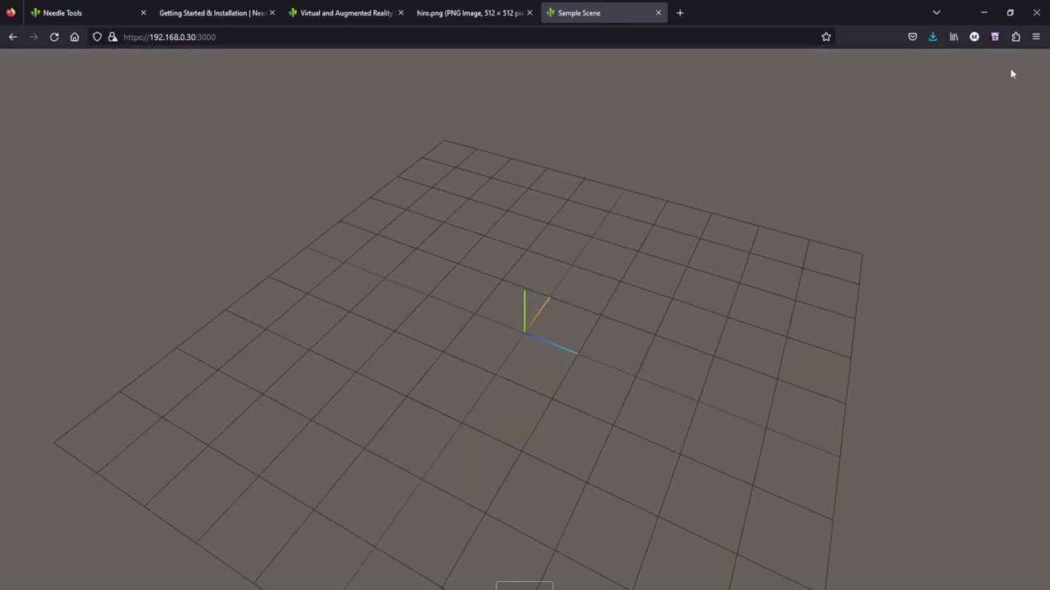
key("F12")
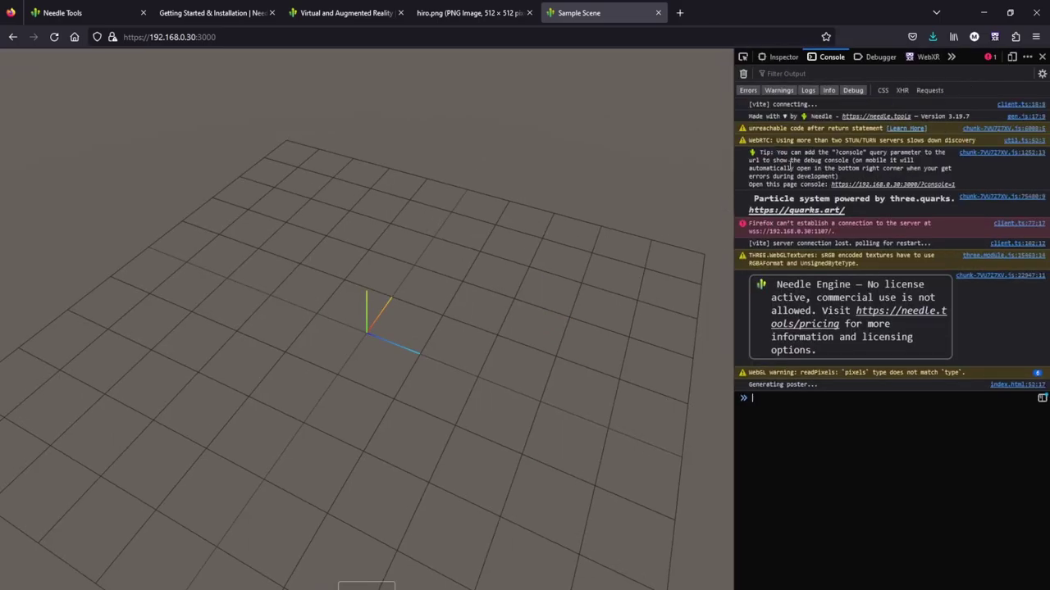
left_click(918, 57)
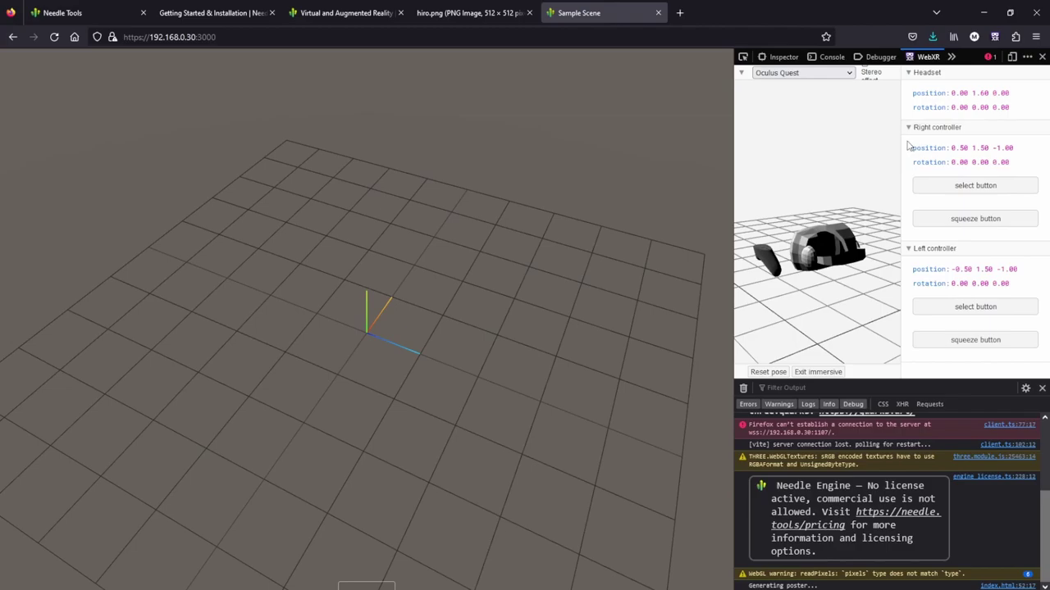
left_click(802, 73)
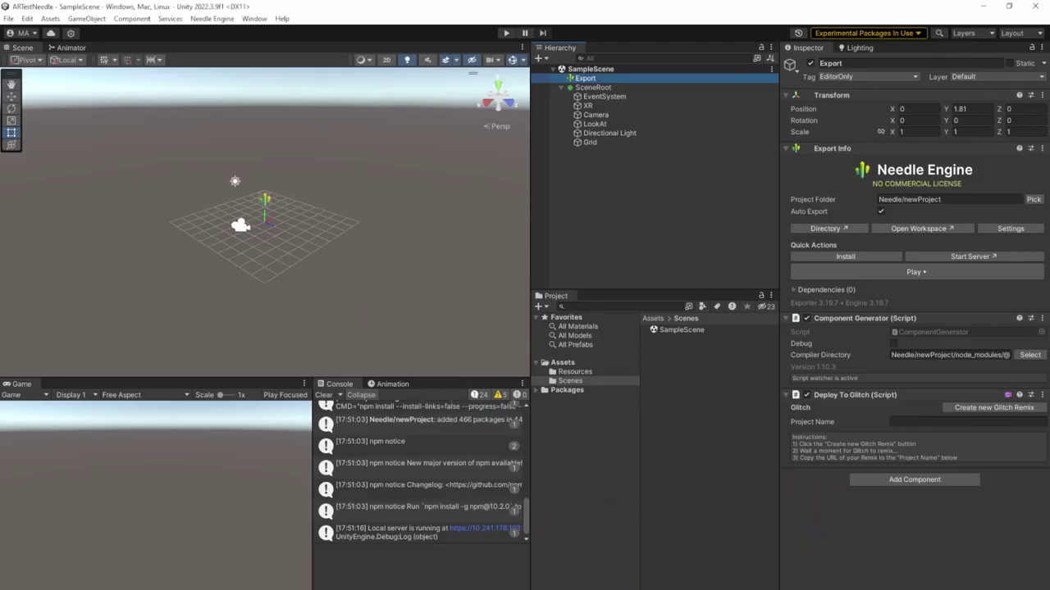
Step: Create an empty child of SceneRoot named CubeBase
left_click(594, 87)
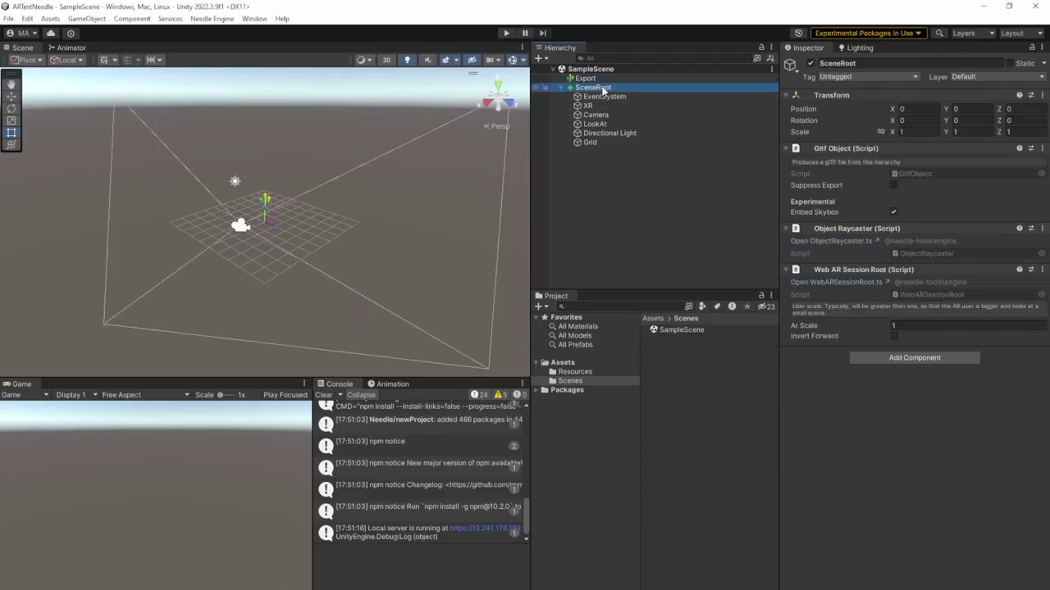
right_click(603, 90)
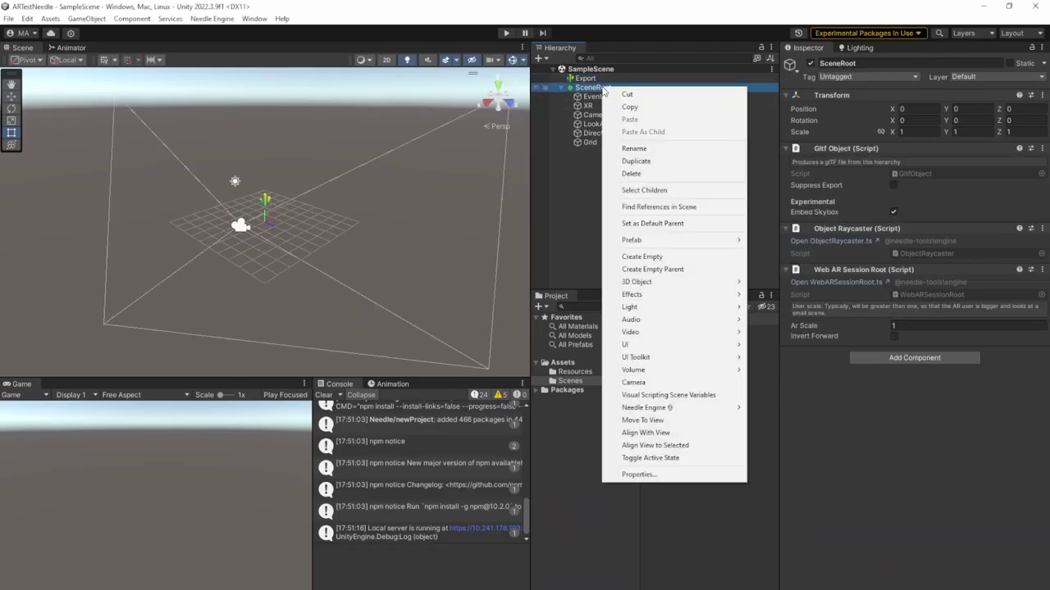
left_click(642, 256)
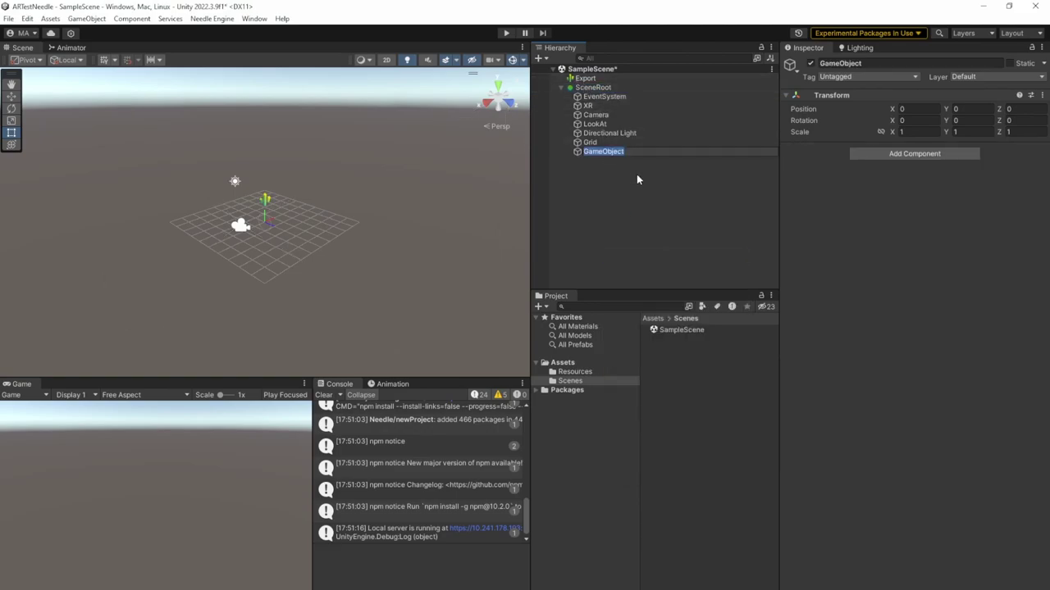
type("CubeBase")
key("Return")
Step: Add a 3D Cube as a child of CubeBase
right_click(604, 156)
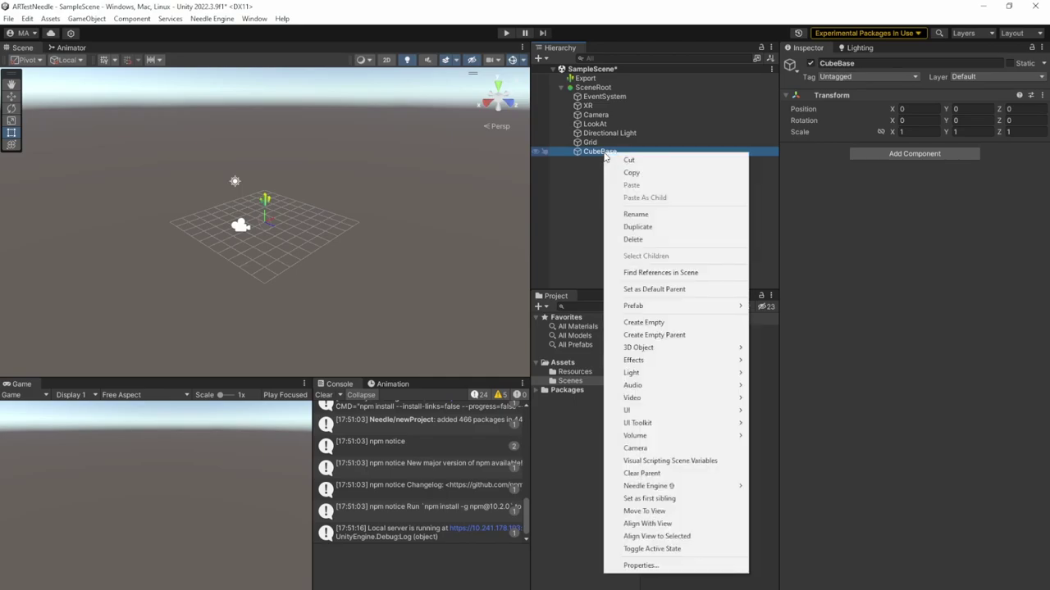
mouse_move(729, 348)
left_click(771, 348)
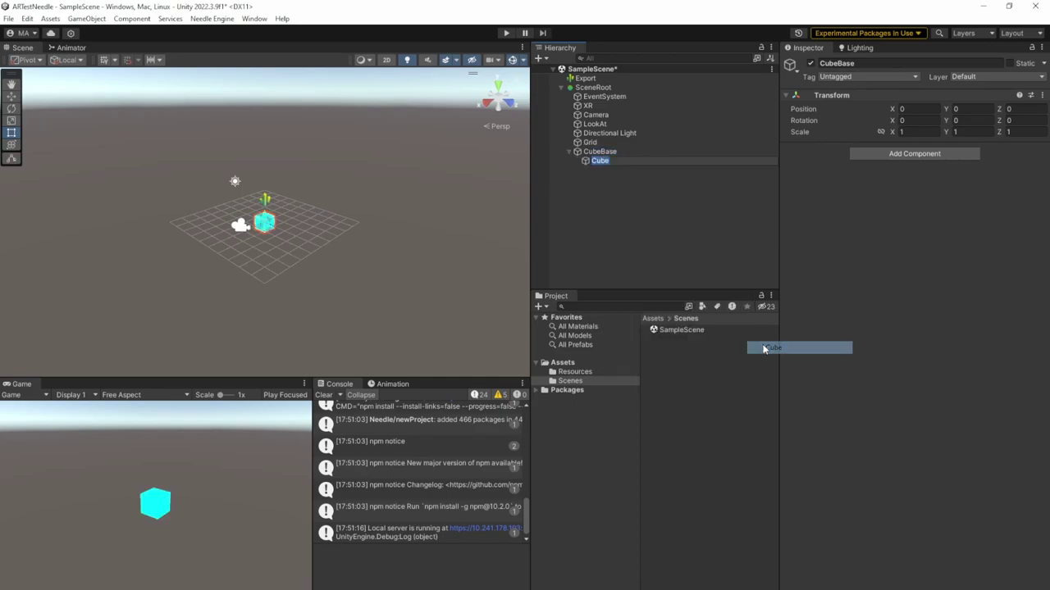
left_click(621, 215)
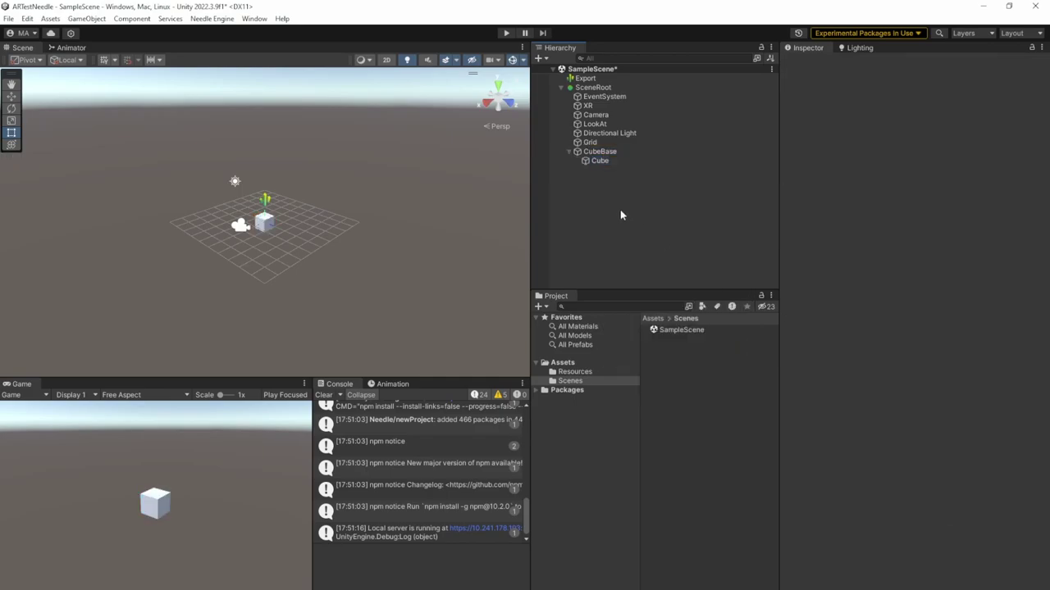
Step: Scale the Cube to 0.15 uniformly and set its Position Y to 0.075
left_click(601, 152)
left_click(601, 160)
left_click(919, 132)
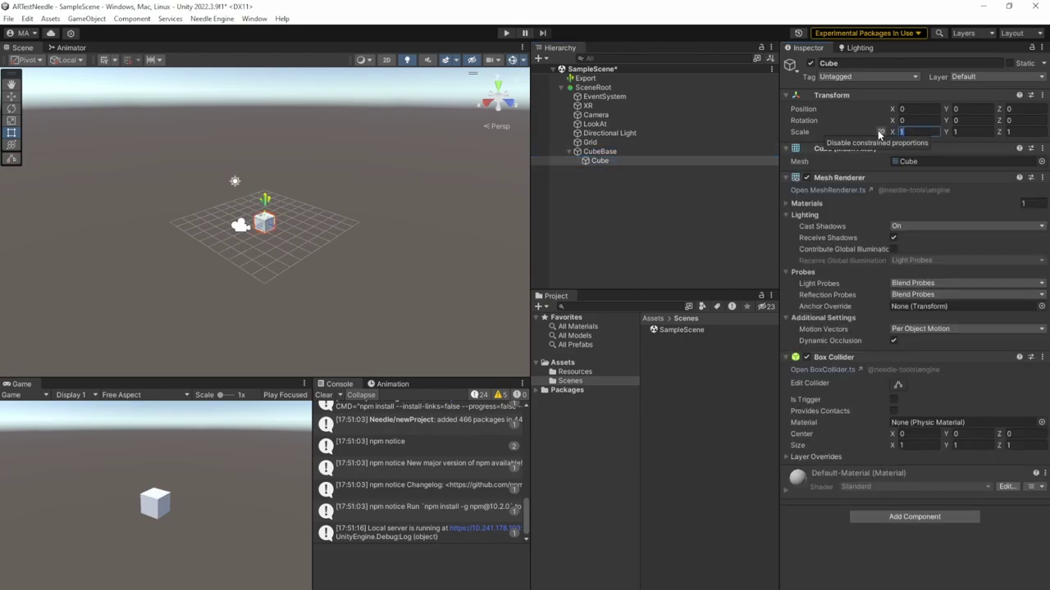
type("0,15")
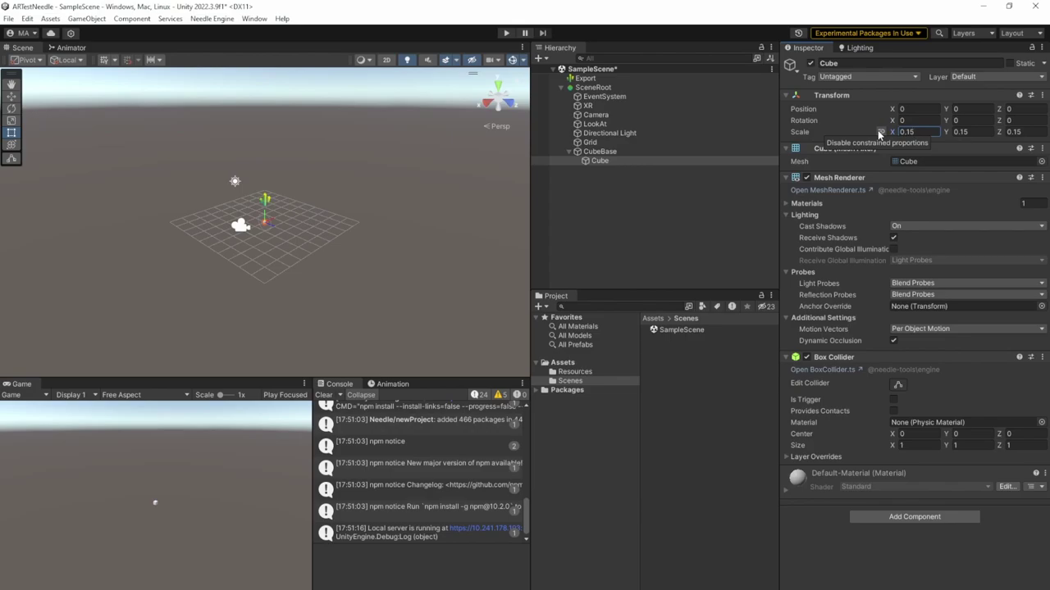
left_click(972, 109)
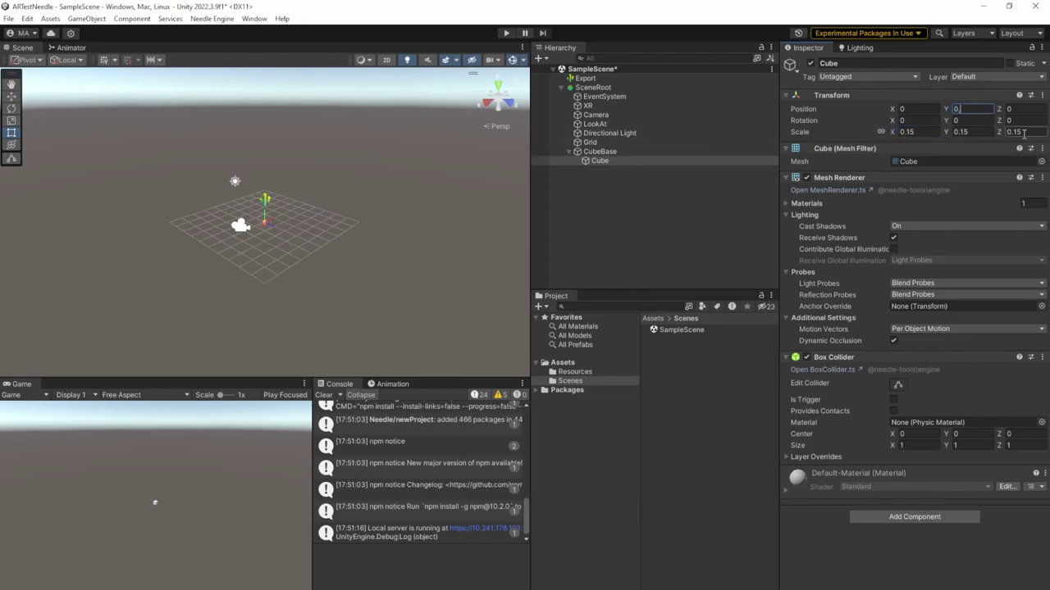
type(",075")
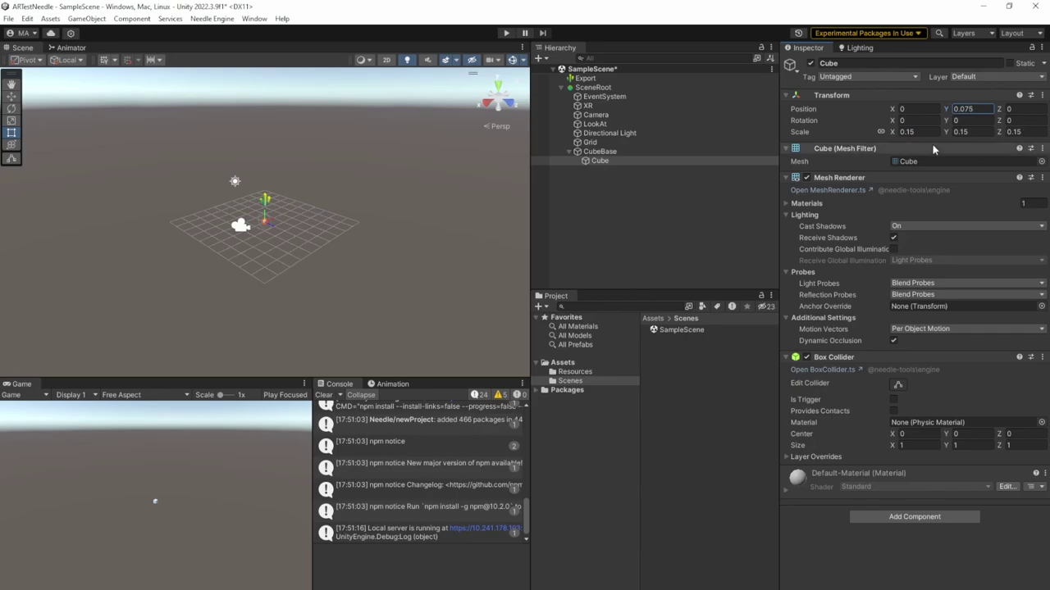
type("f")
scroll(252, 224, "down", 5)
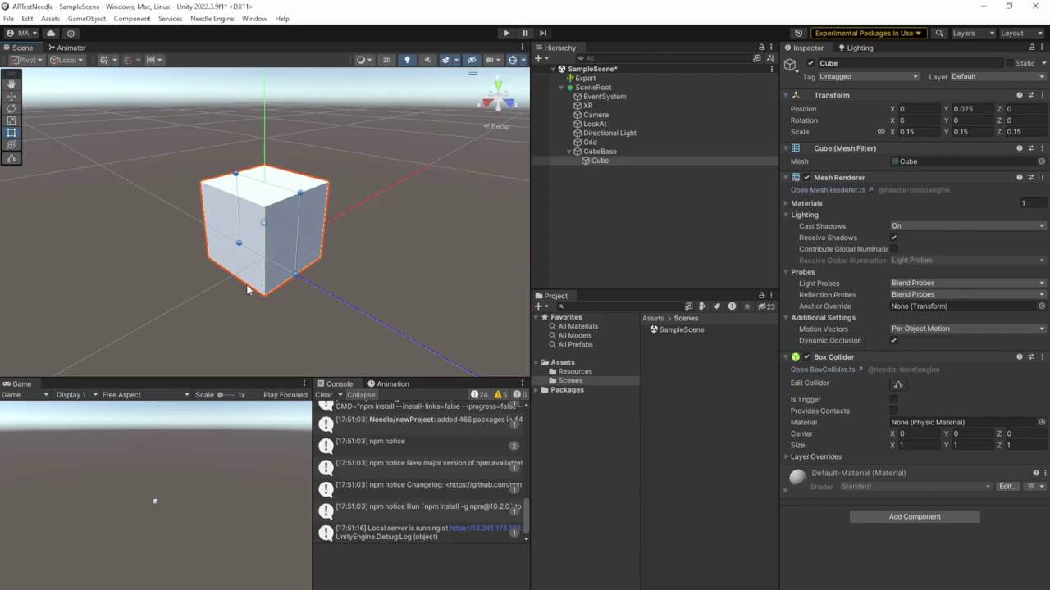
left_click_drag(246, 293, 283, 295, "alt")
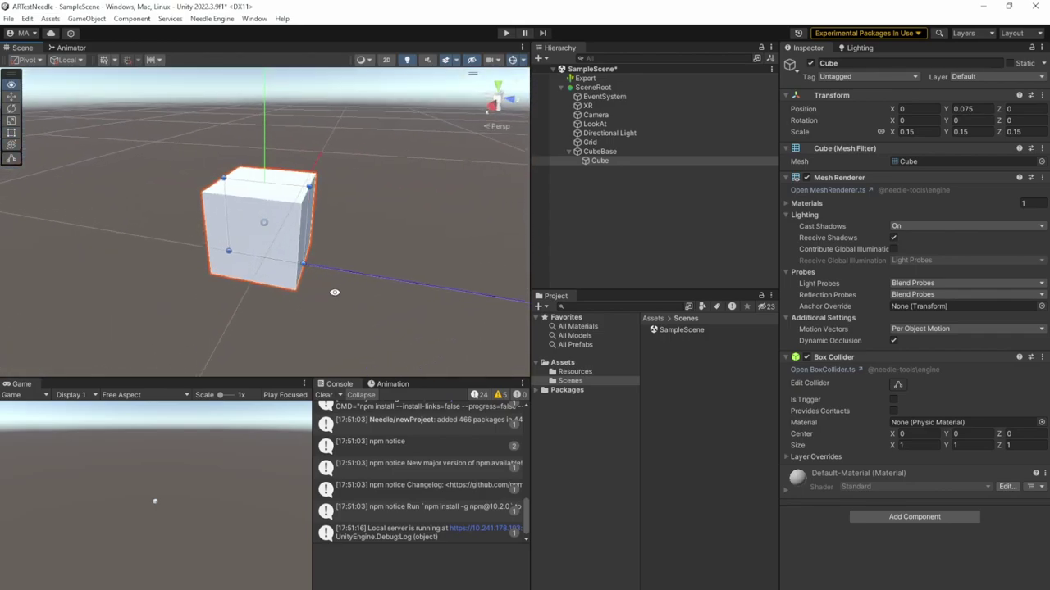
left_click(568, 151)
Step: Create an empty ImageTracker under SceneRoot with a WebXR Image Tracking component
left_click(589, 89)
right_click(589, 93)
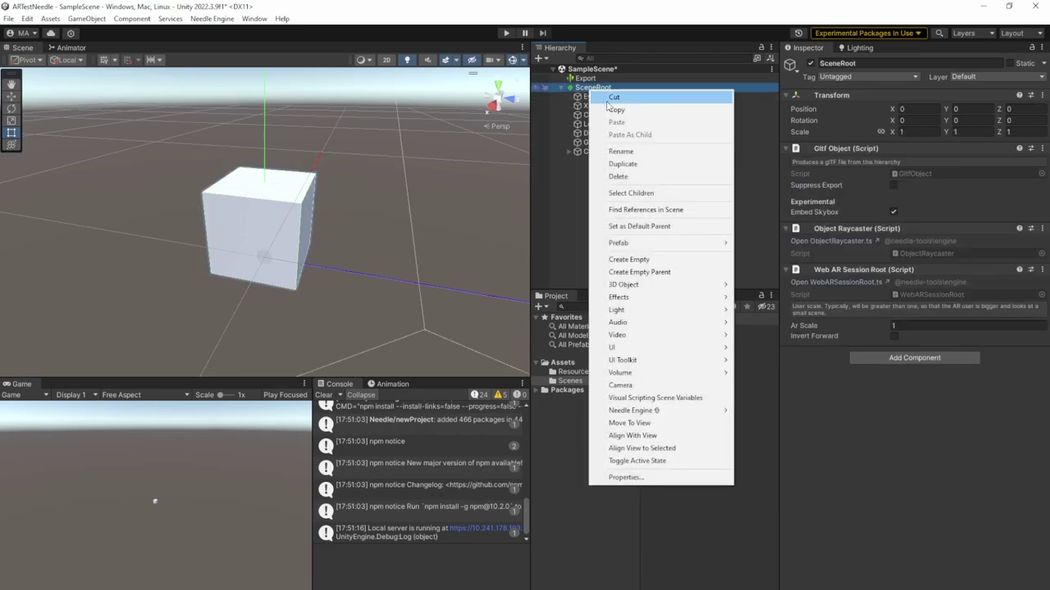
left_click(648, 261)
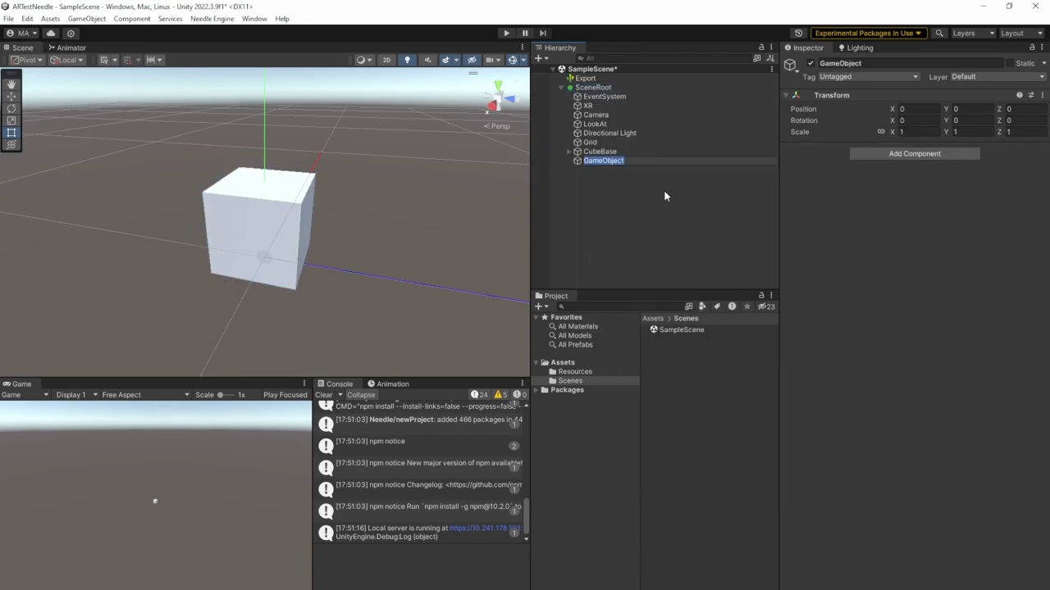
type("ImageTracker")
key("Return")
left_click(928, 156)
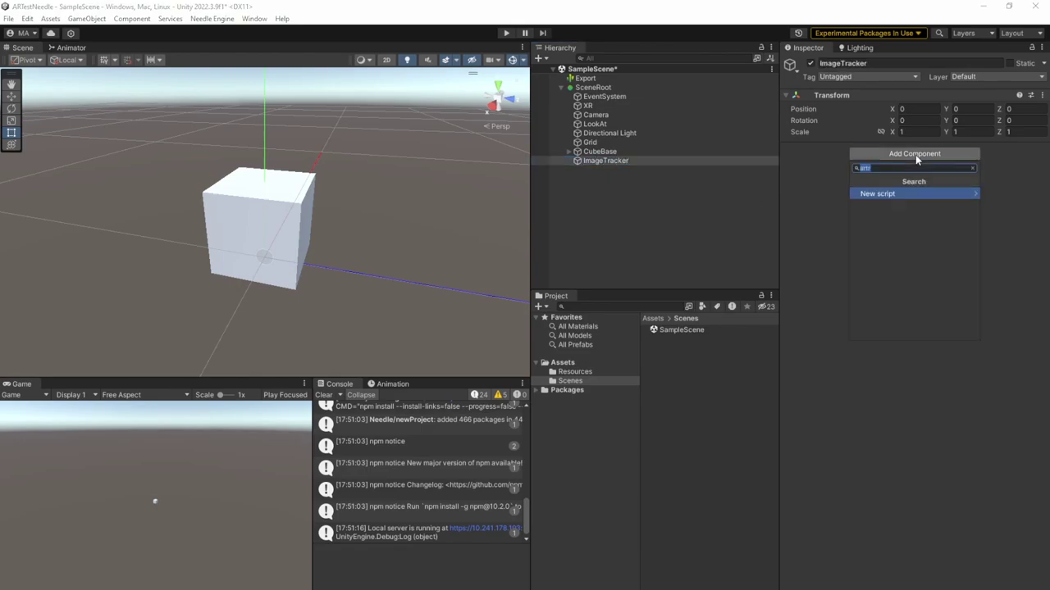
type("webxr")
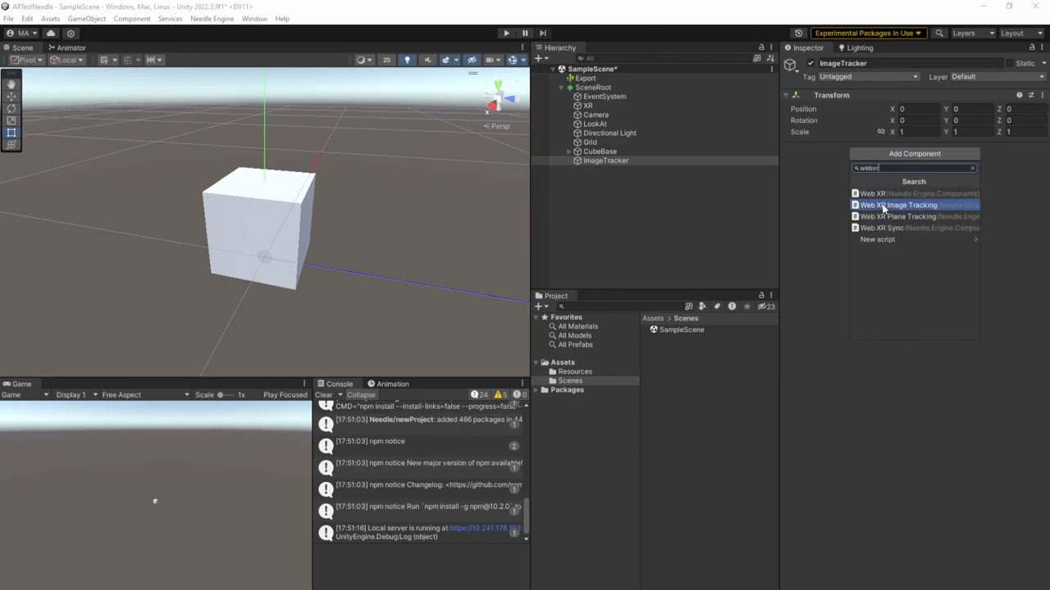
left_click(884, 204)
Step: Add a Tracked Images entry with width 0.15 meters targeting CubeBase
left_click(784, 174)
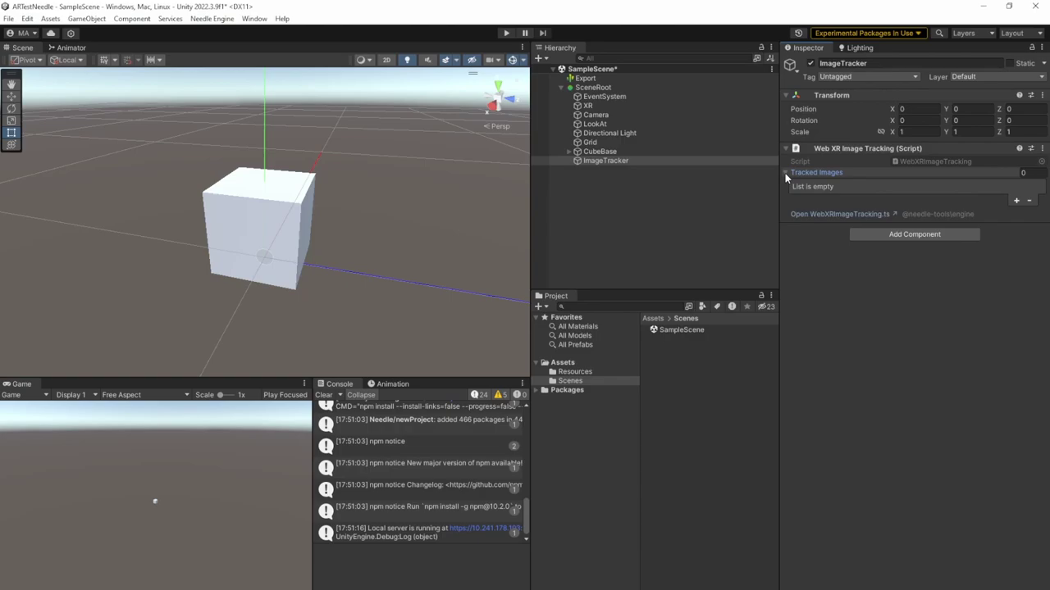
left_click(1016, 201)
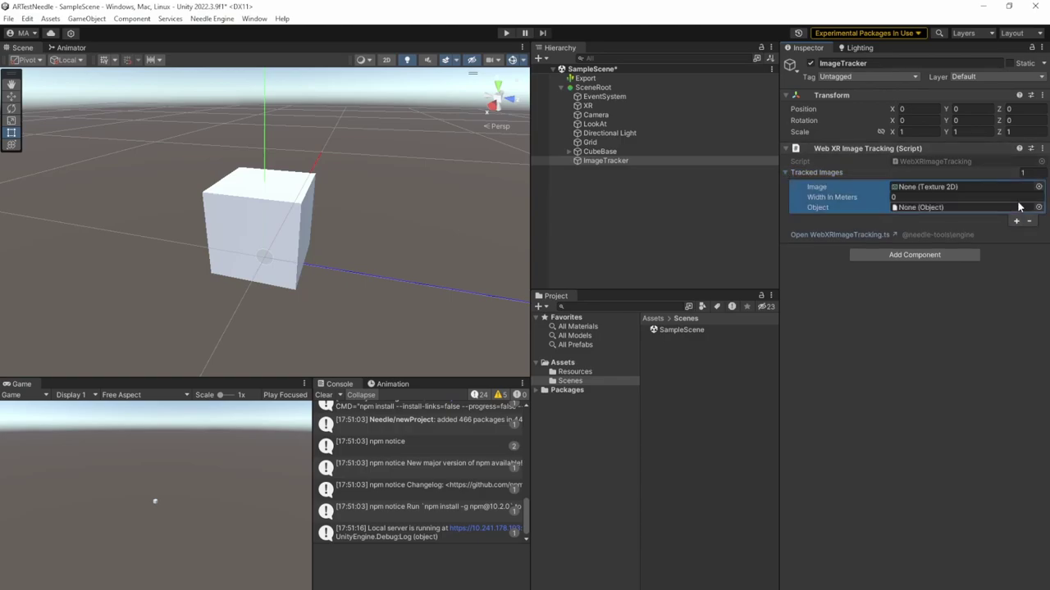
left_click(901, 197)
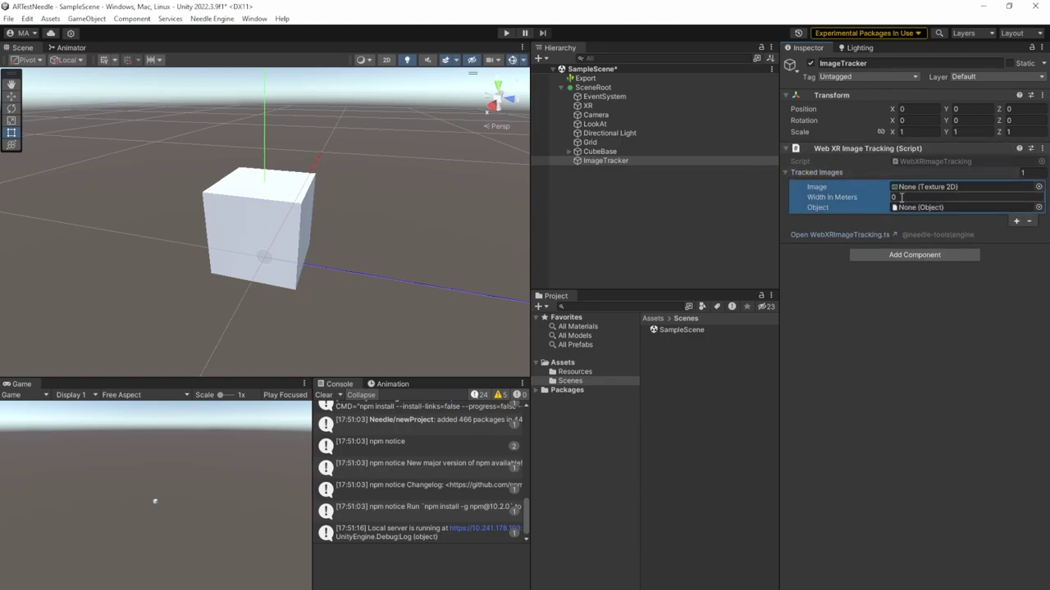
type("0,1")
type("5")
key("Return")
left_click_drag(603, 160, 910, 208)
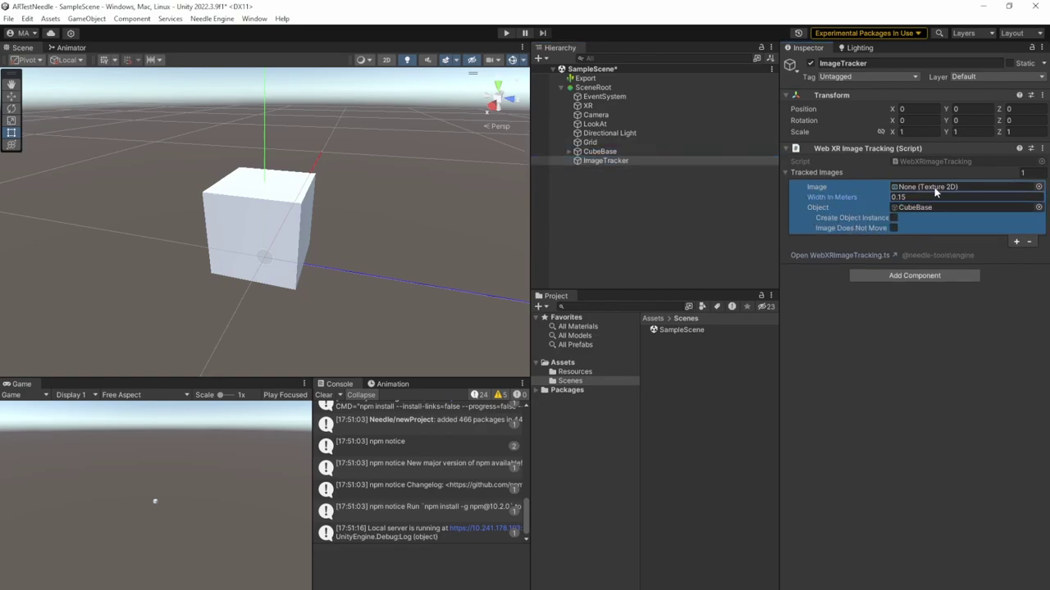
Step: Create a new folder named Textures in Assets
left_click(563, 362)
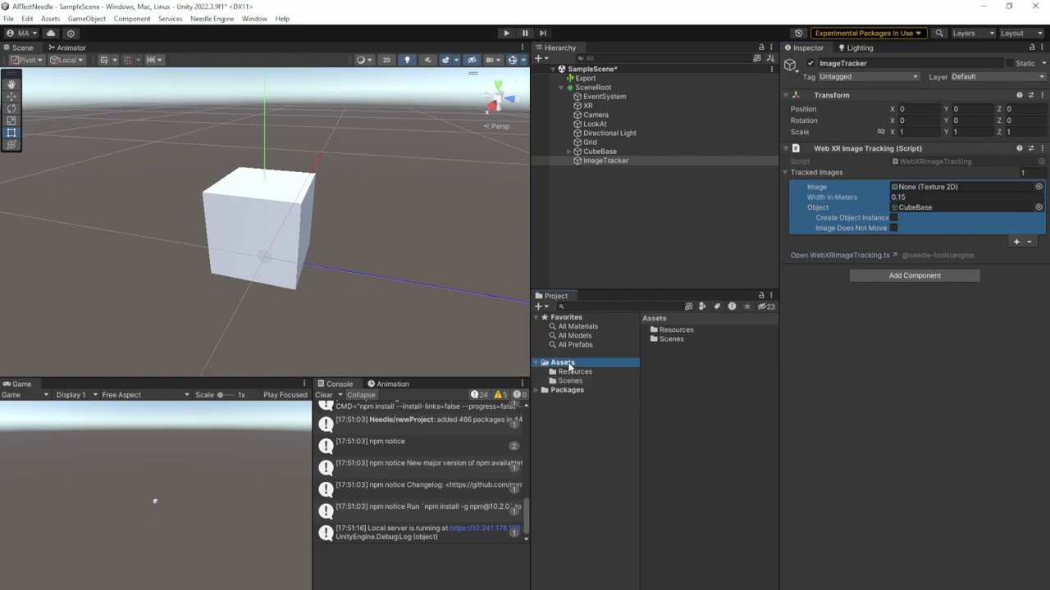
right_click(683, 375)
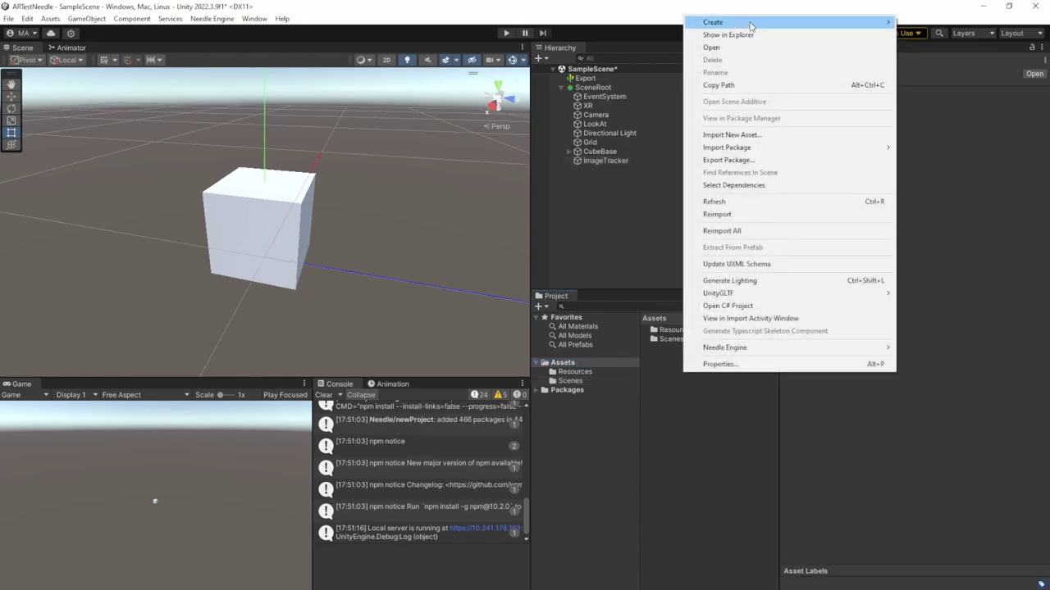
mouse_move(738, 23)
left_click(571, 18)
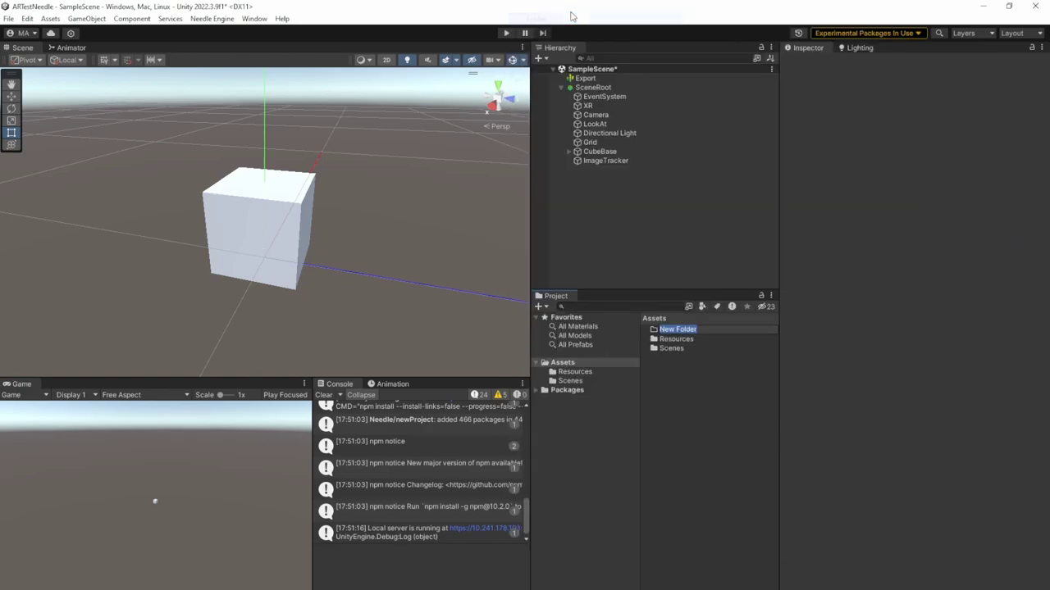
type("Textures")
key("Return")
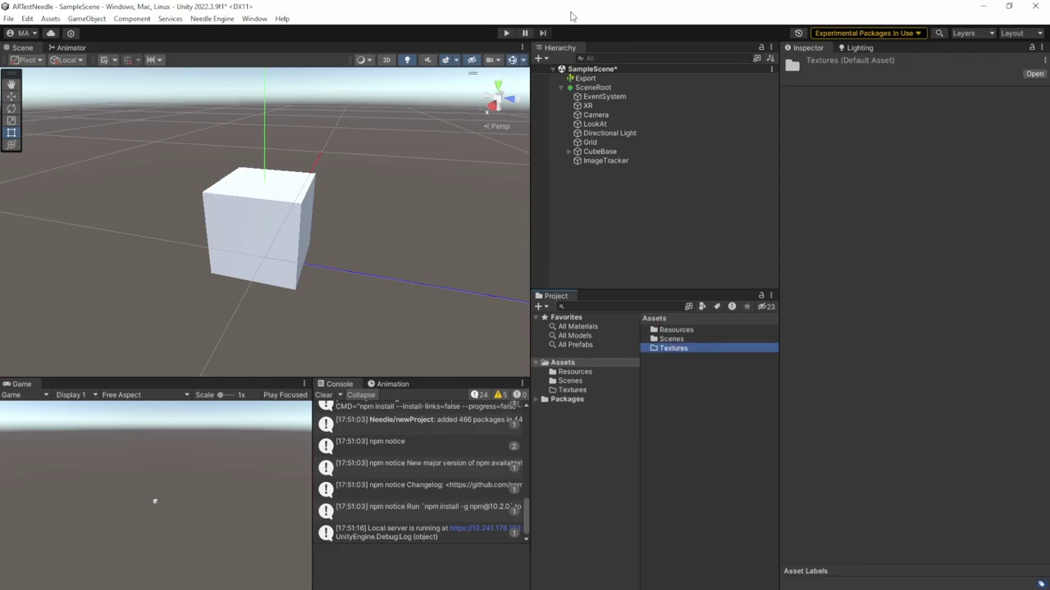
Step: Import hiro.png from the Downloads folder into Textures
key("super+e")
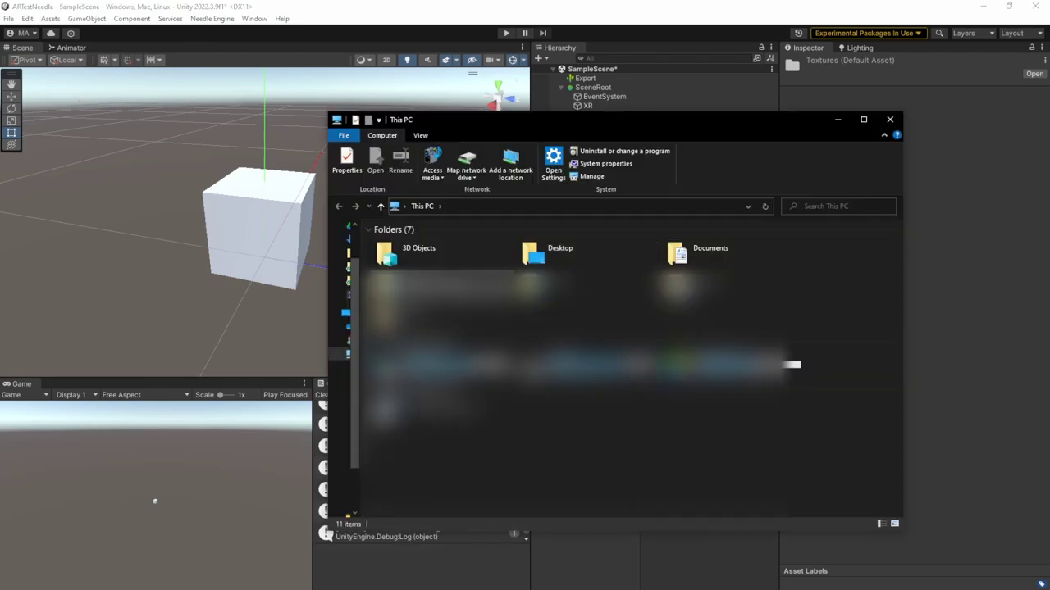
double_click(414, 279)
left_click(422, 259)
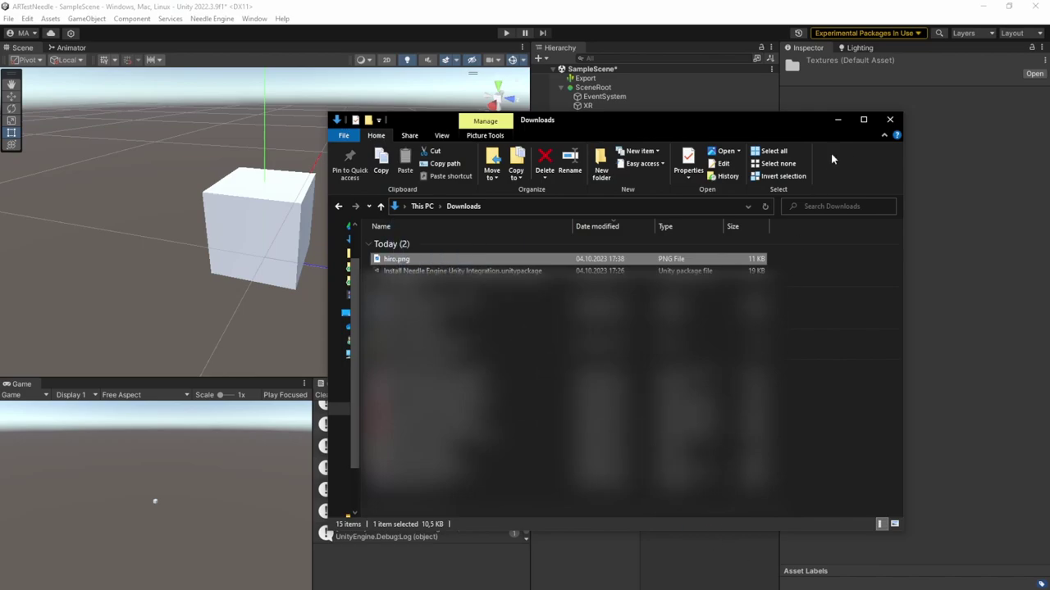
left_click(890, 118)
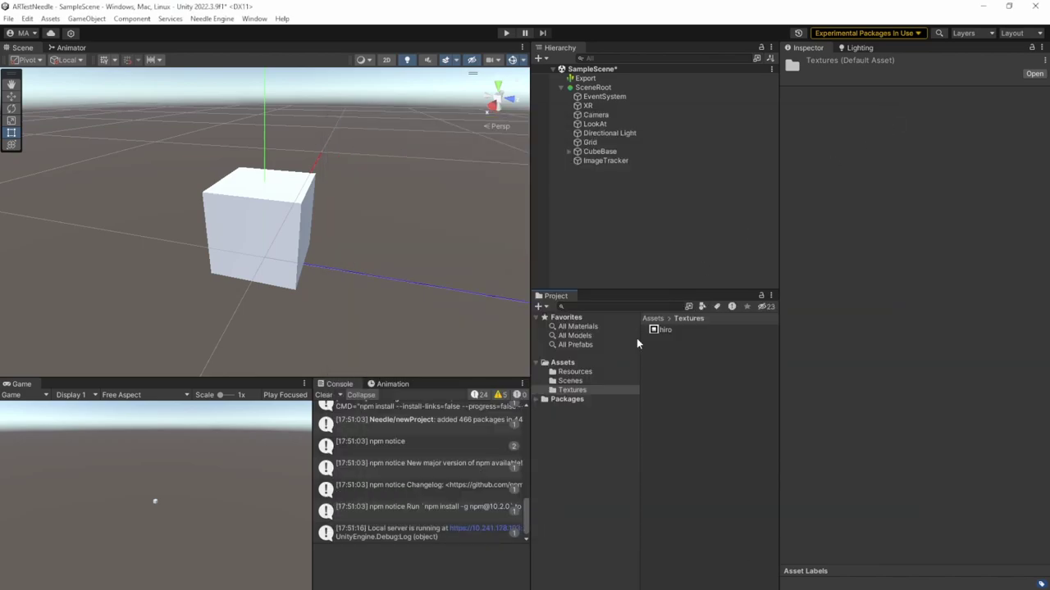
Step: Drag the hiro texture onto the ImageTracker's Image field
left_click(661, 330)
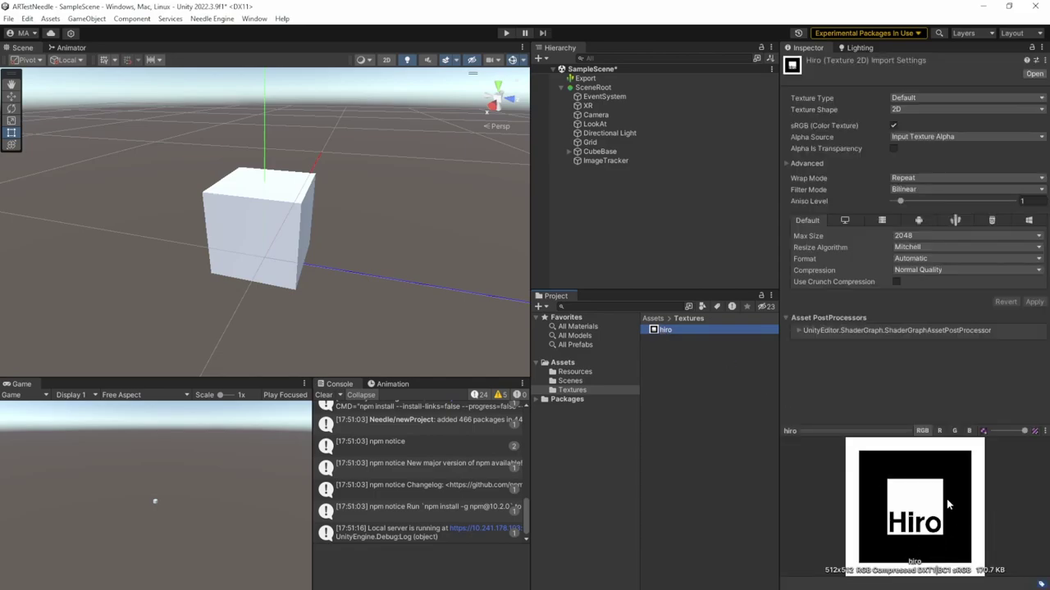
left_click(619, 162)
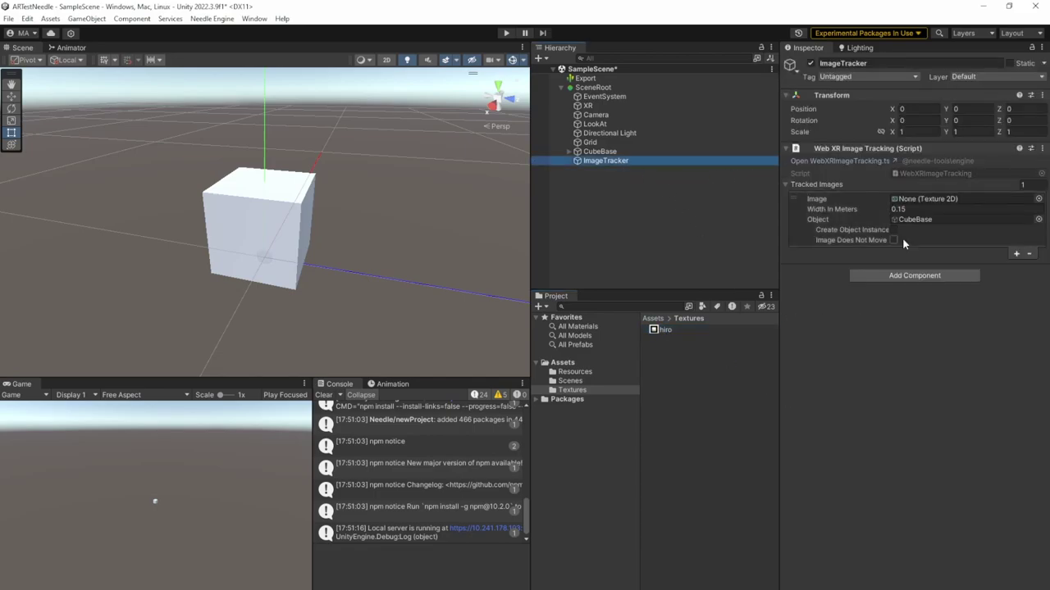
left_click_drag(662, 334, 920, 200)
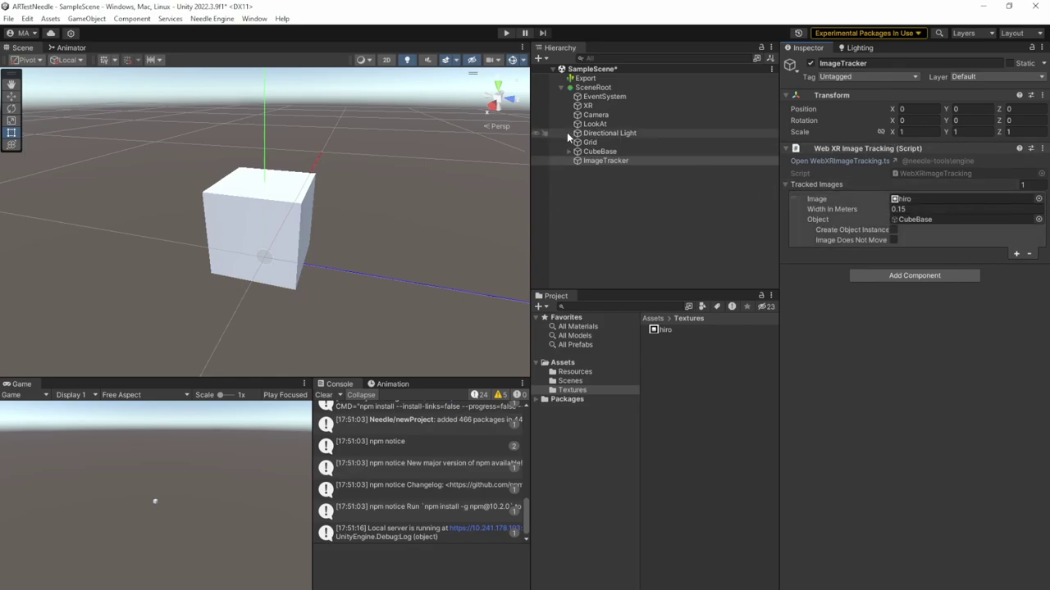
Step: Save the scene to re-export the web build and close the server console
key("ctrl+s")
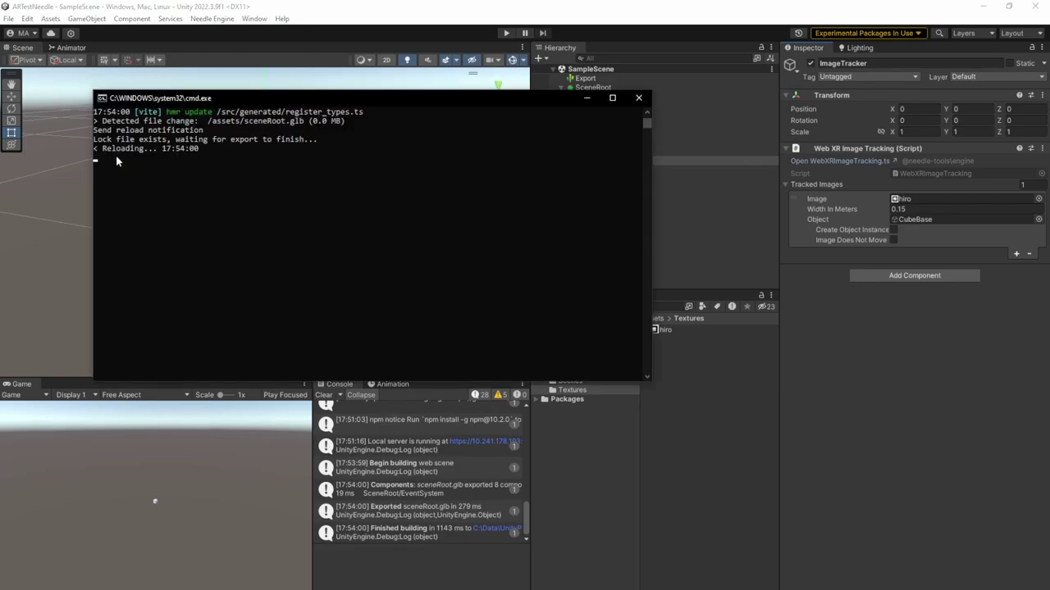
left_click(659, 33)
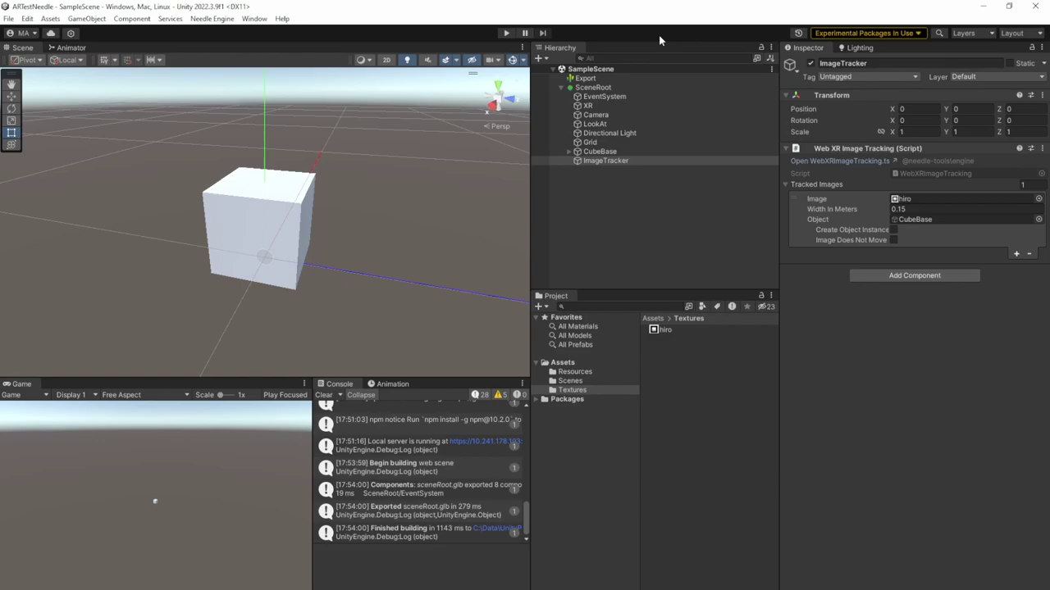
key("alt+Tab")
Step: Launch scrcpy.exe to mirror the Pixel 5 and review Chrome's WebXR flags
left_click(417, 351)
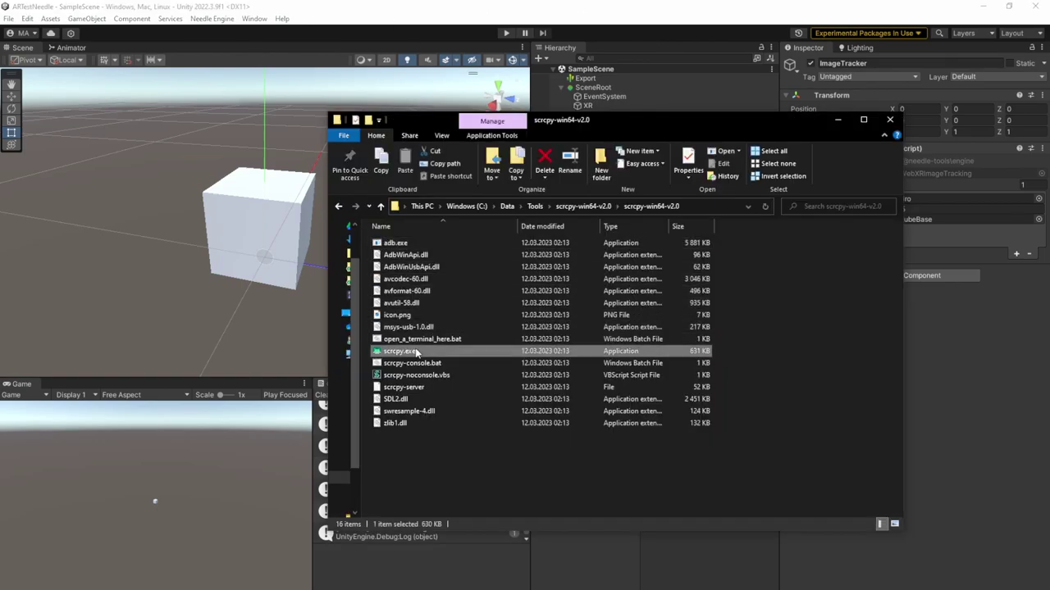
double_click(417, 351)
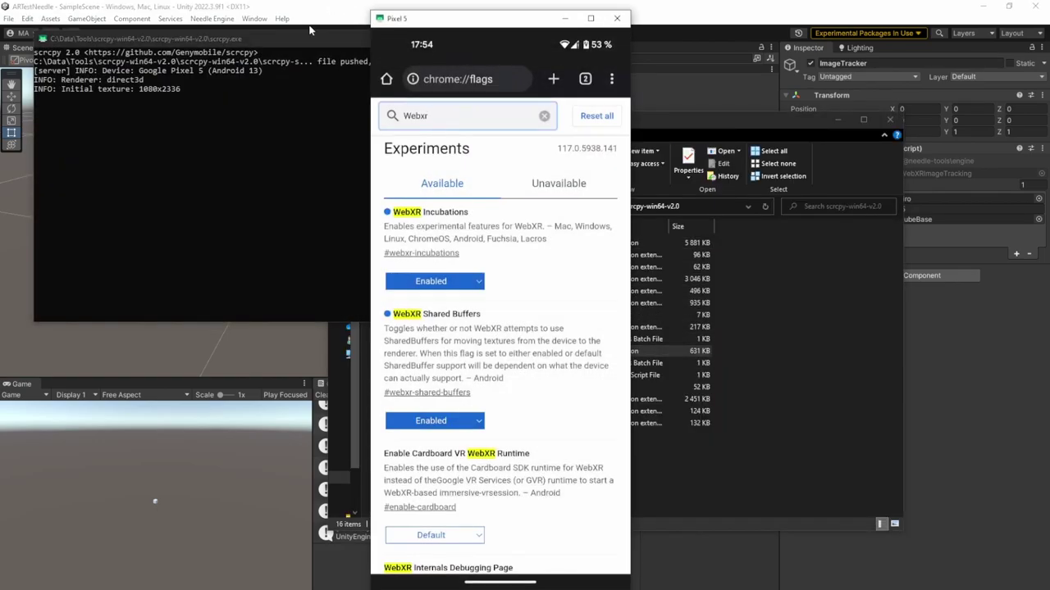
left_click(306, 40)
left_click(529, 40)
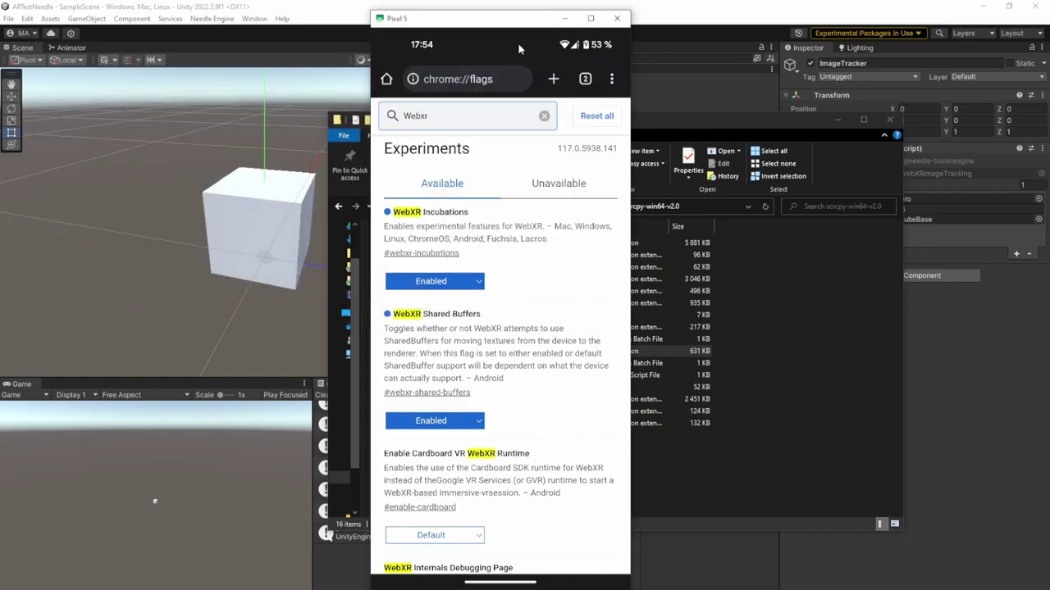
left_click(838, 121)
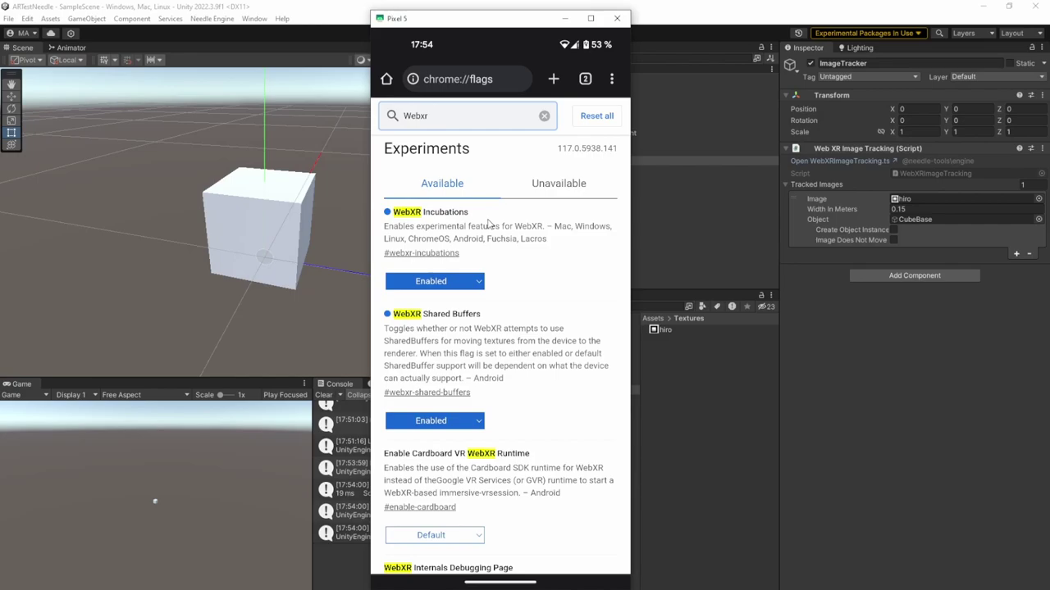
scroll(488, 223, "down", 1)
scroll(487, 223, "up", 1)
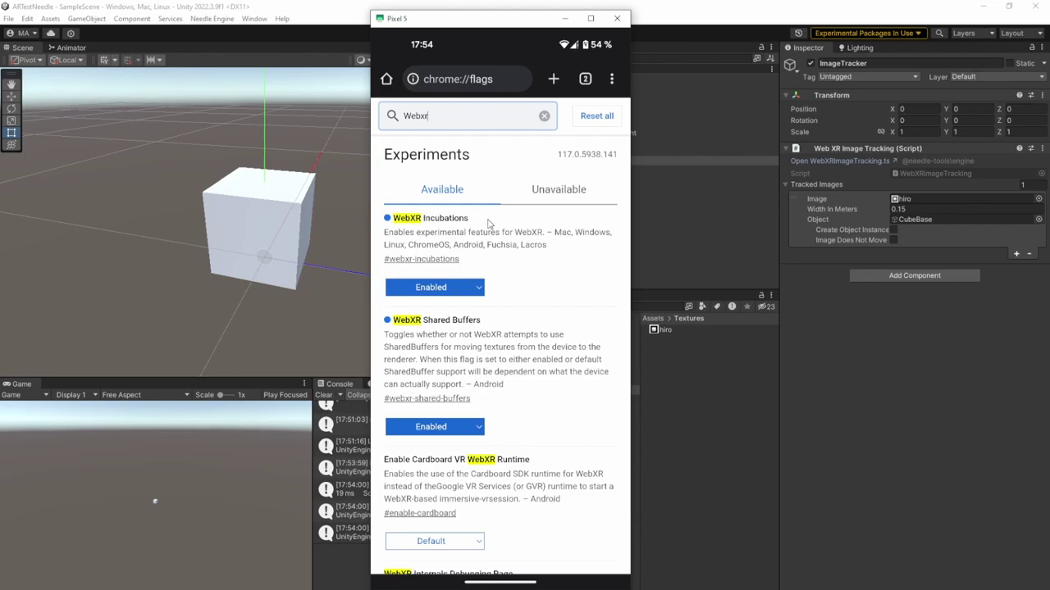
Step: Scroll the cmd window to the Vite startup log's network addresses and minimize the phone mirror
key("alt+Tab")
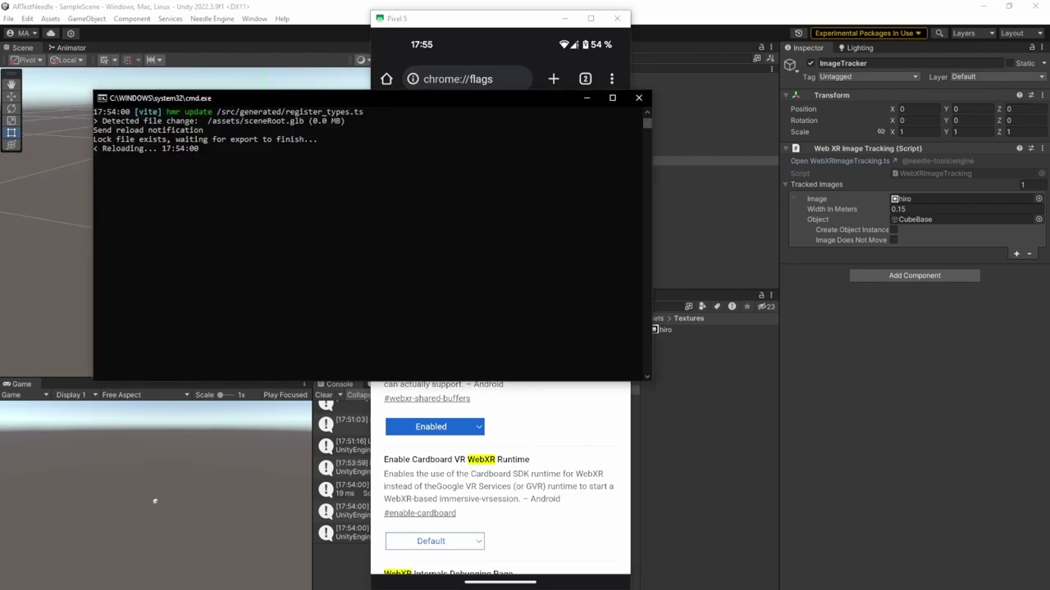
scroll(264, 311, "up", 8)
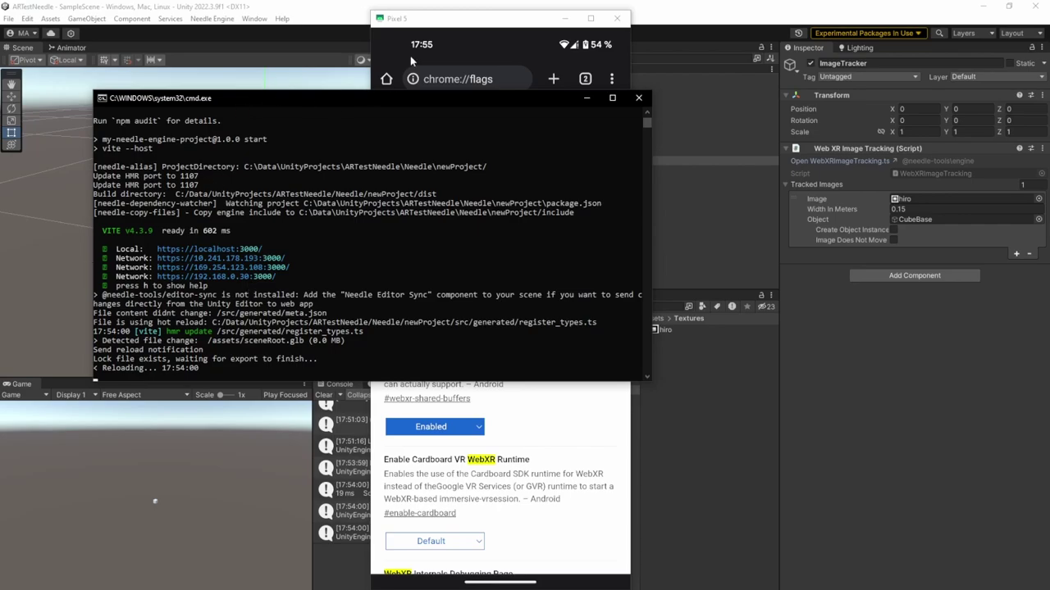
left_click(567, 17)
left_click(2, 270)
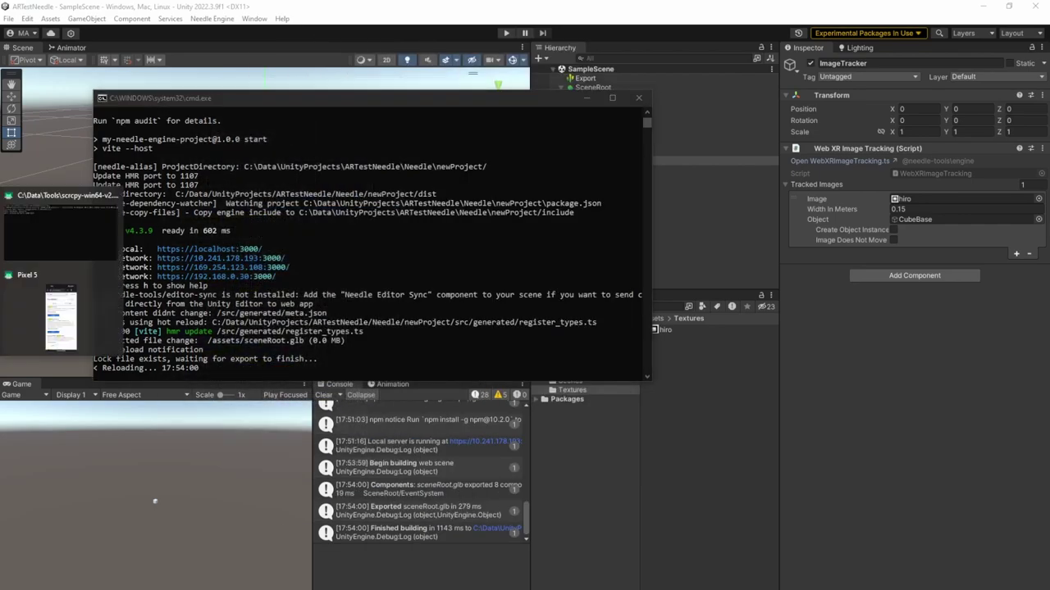
Step: Bring back the Pixel 5 mirror window and move it to the right edge of the screen
left_click(61, 316)
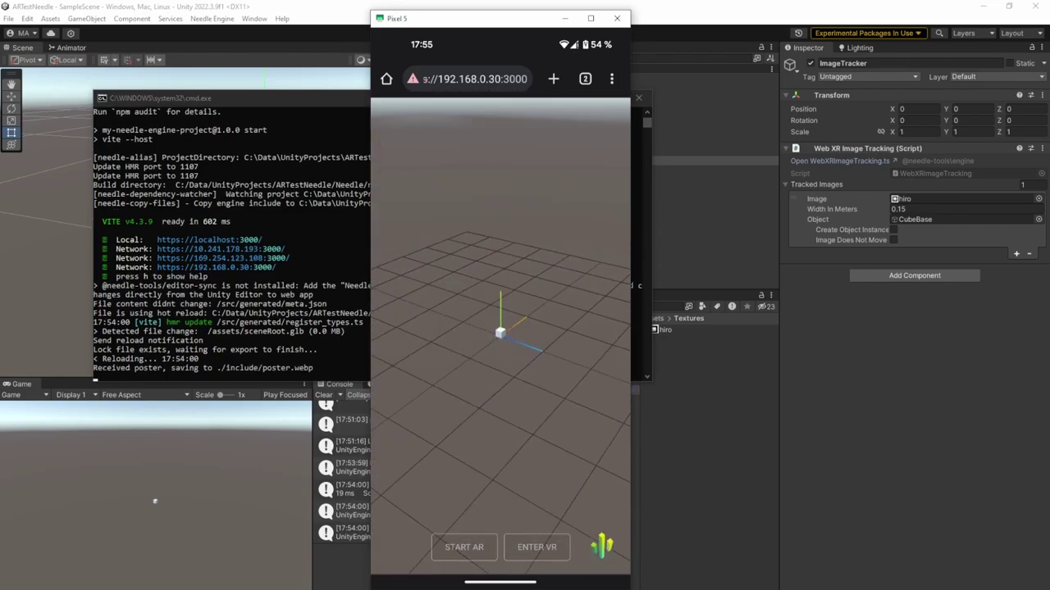
left_click_drag(510, 20, 894, 24)
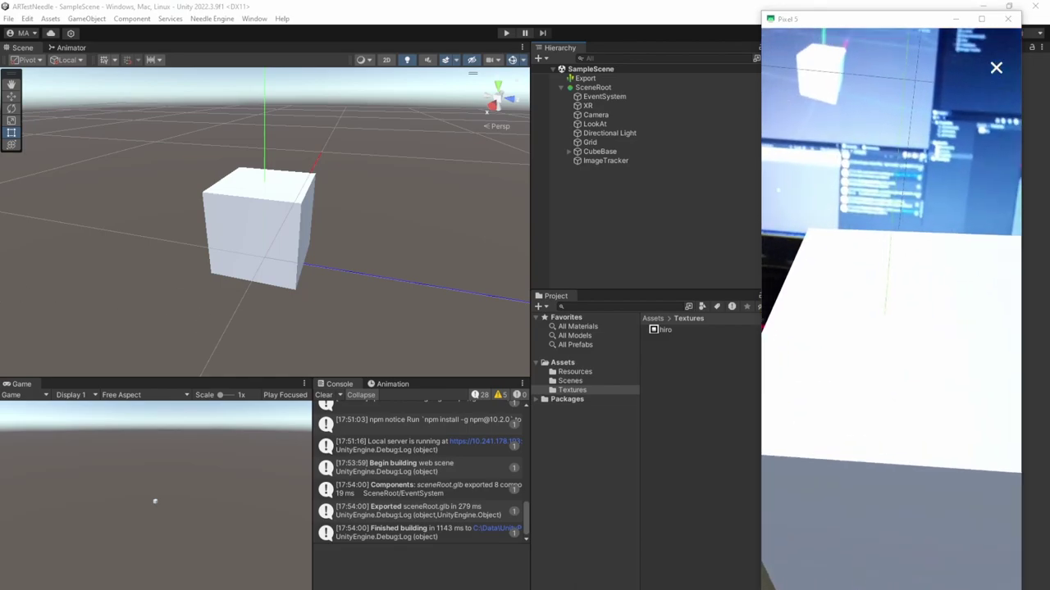
Step: Switch to the Photos window displaying the hiro.png marker image
key("alt+Tab")
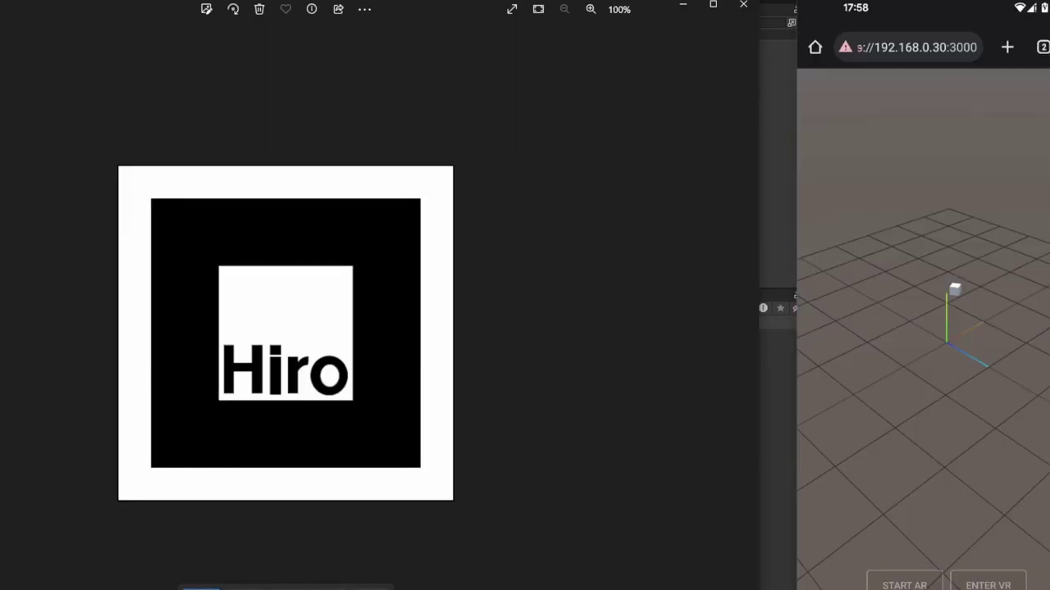